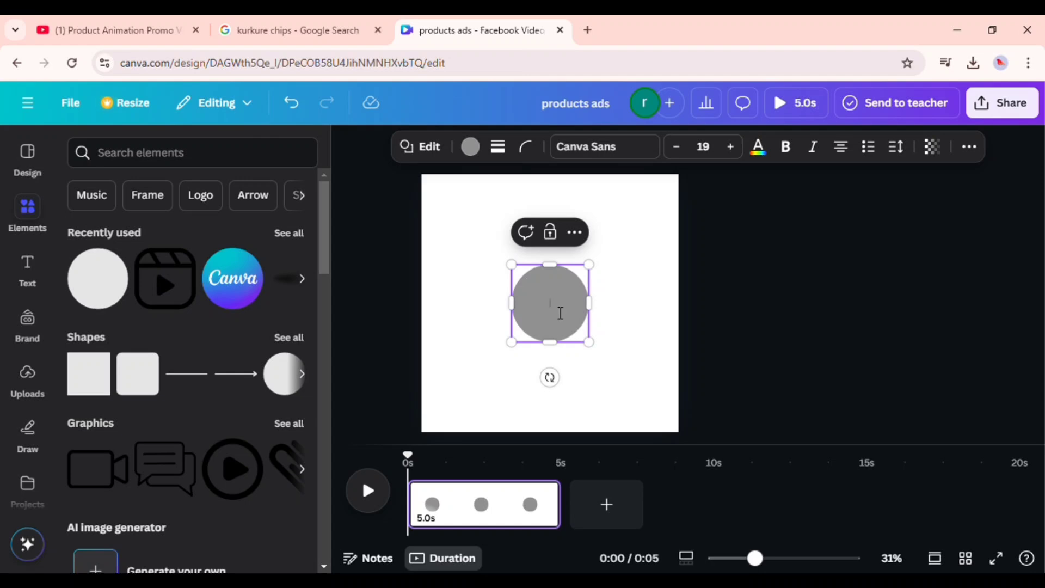
# Upload the four Kurkure chips packet images to the design's media library.
pyautogui.click(28, 379)
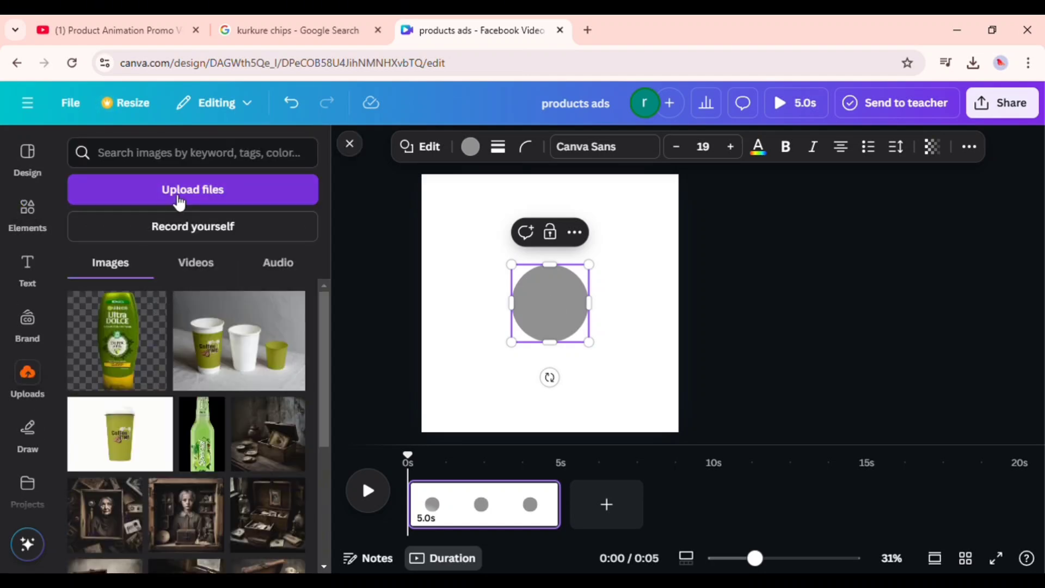
pyautogui.click(179, 200)
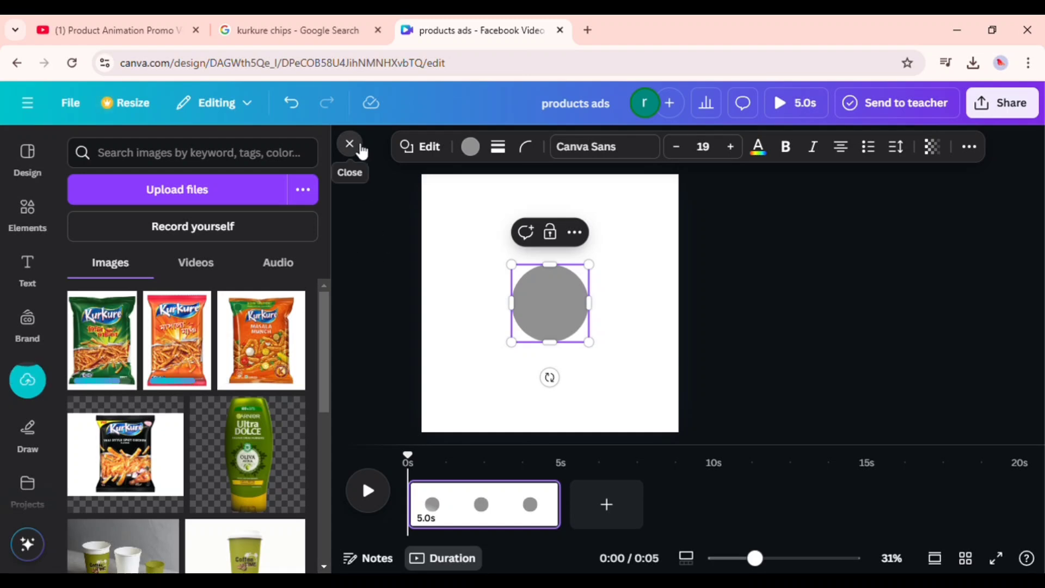
pyautogui.click(354, 145)
# Set the text colour of the grey circle to a custom bright green, adding it to the document colours.
pyautogui.click(521, 148)
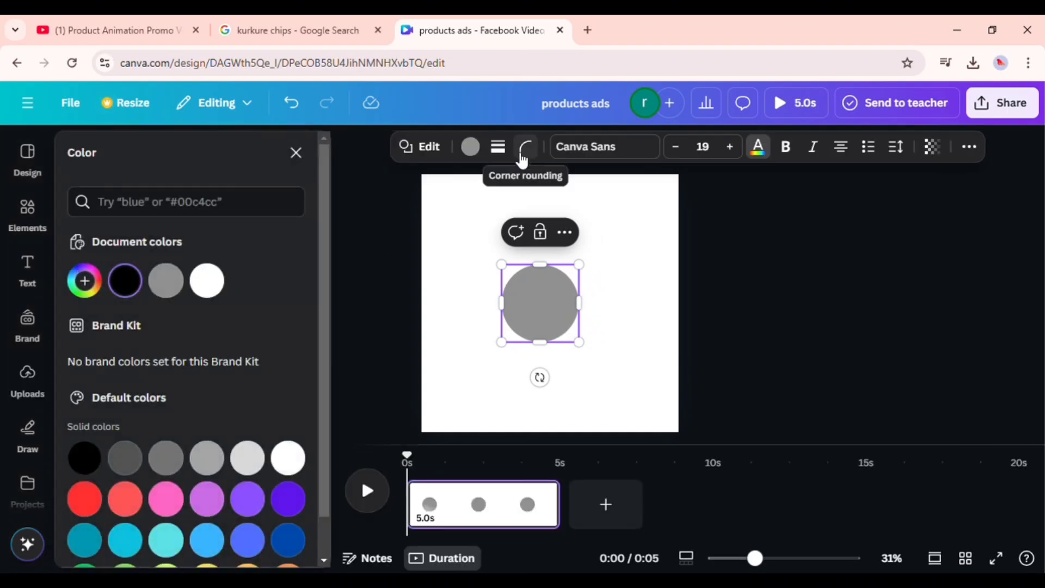
pyautogui.click(85, 280)
pyautogui.click(152, 414)
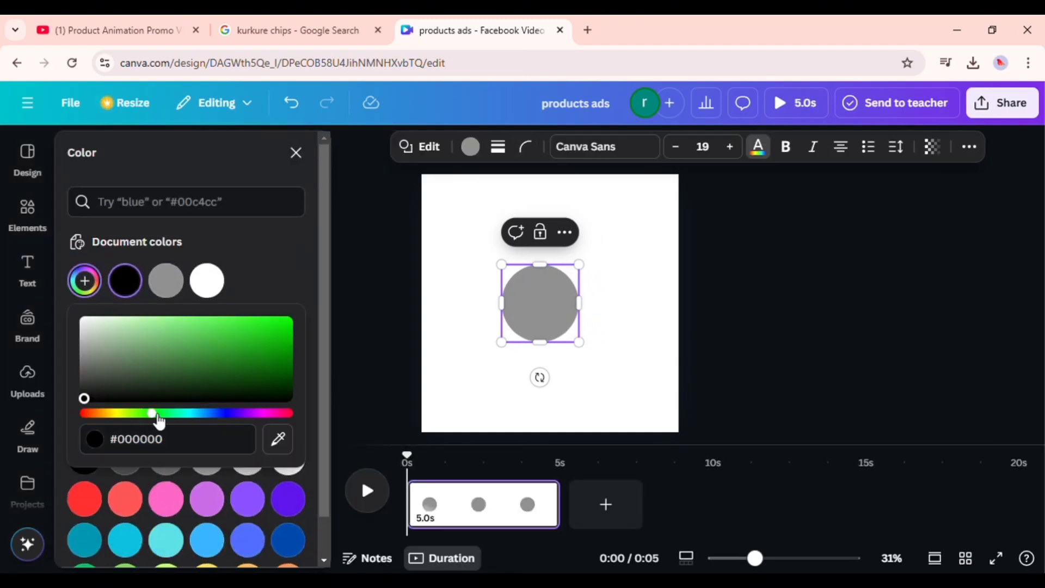
pyautogui.click(289, 335)
pyautogui.click(570, 304)
pyautogui.click(147, 539)
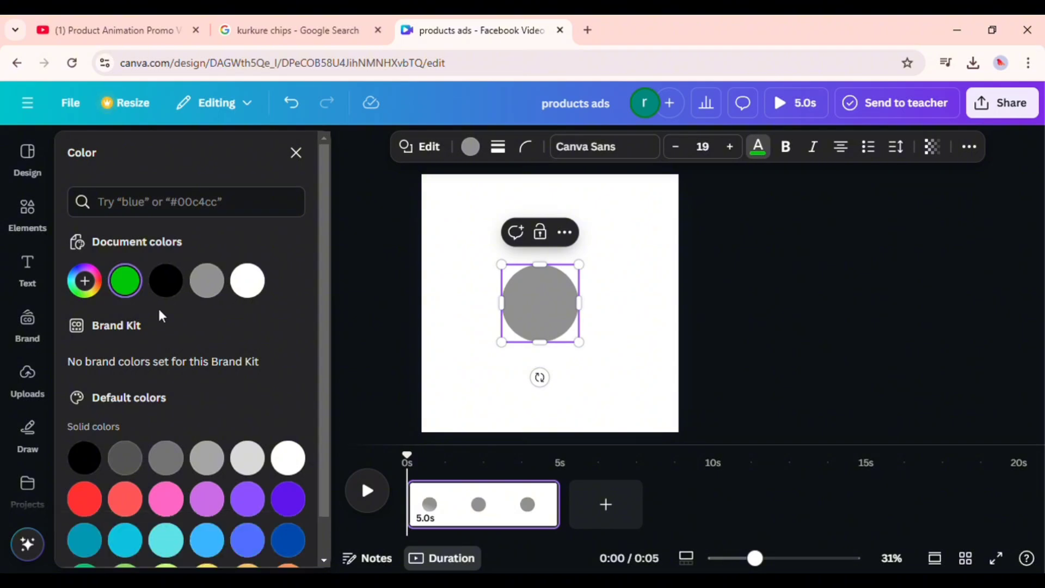
pyautogui.click(564, 232)
pyautogui.scroll(-1, 604, 483)
pyautogui.rightClick(524, 305)
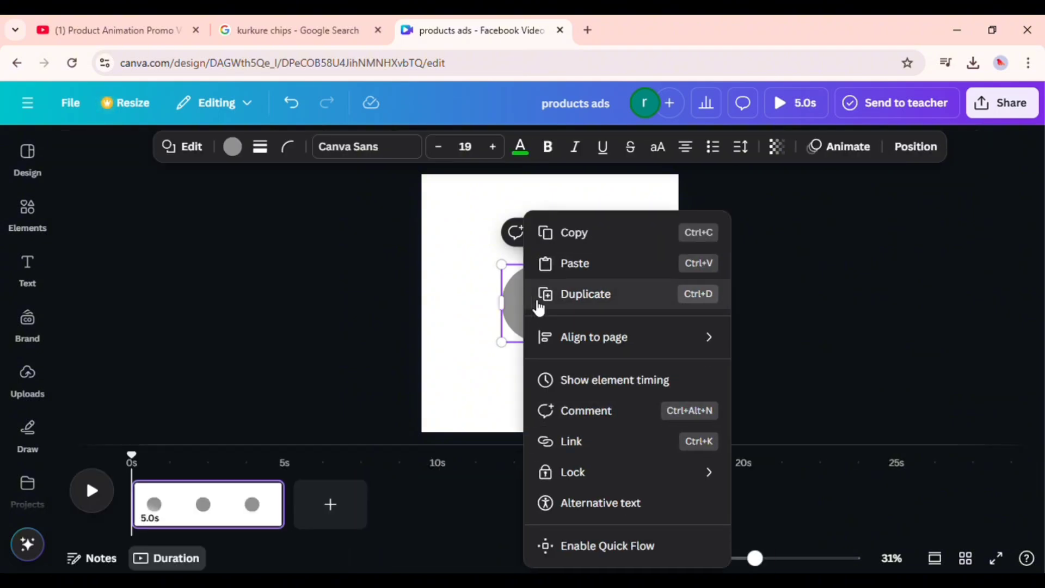
pyautogui.click(518, 309)
pyautogui.click(601, 283)
pyautogui.click(566, 297)
pyautogui.click(565, 234)
pyautogui.scroll(-1, 622, 361)
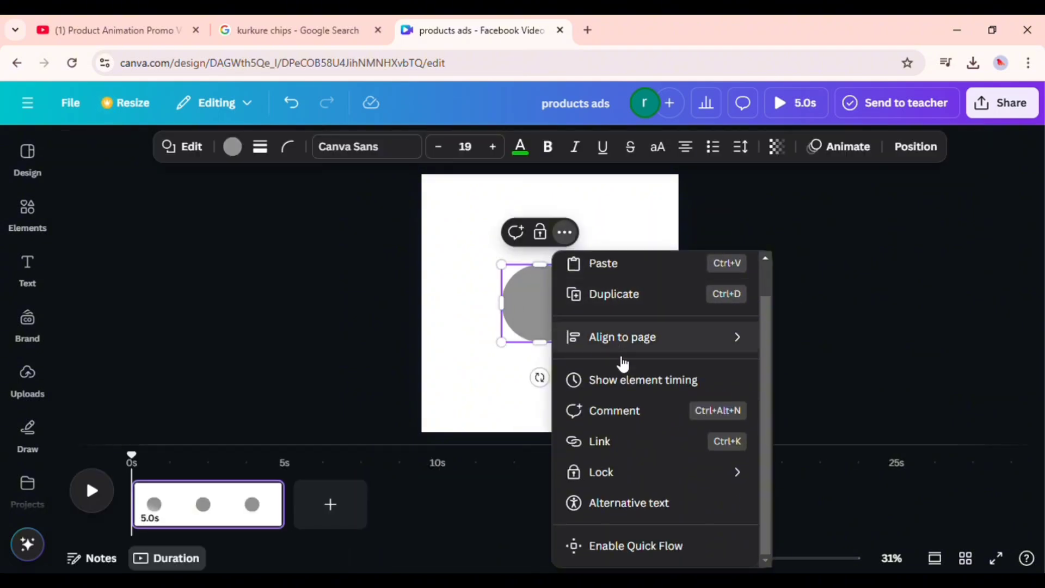
pyautogui.scroll(1, 598, 360)
# Fill the grey circle with the bright green document colour and enlarge it slightly, centred on the page.
pyautogui.click(513, 309)
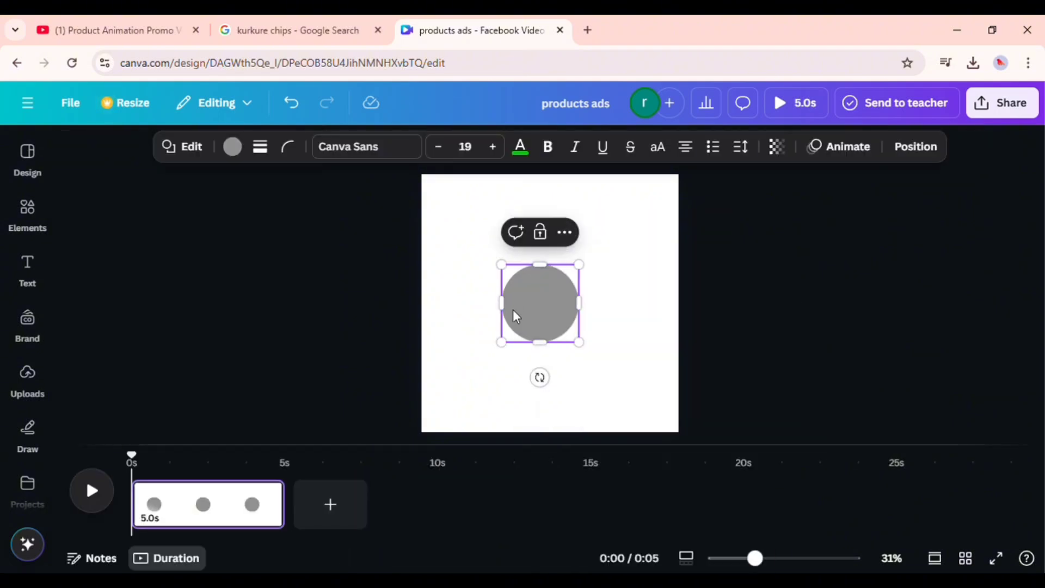
pyautogui.click(233, 147)
pyautogui.click(166, 280)
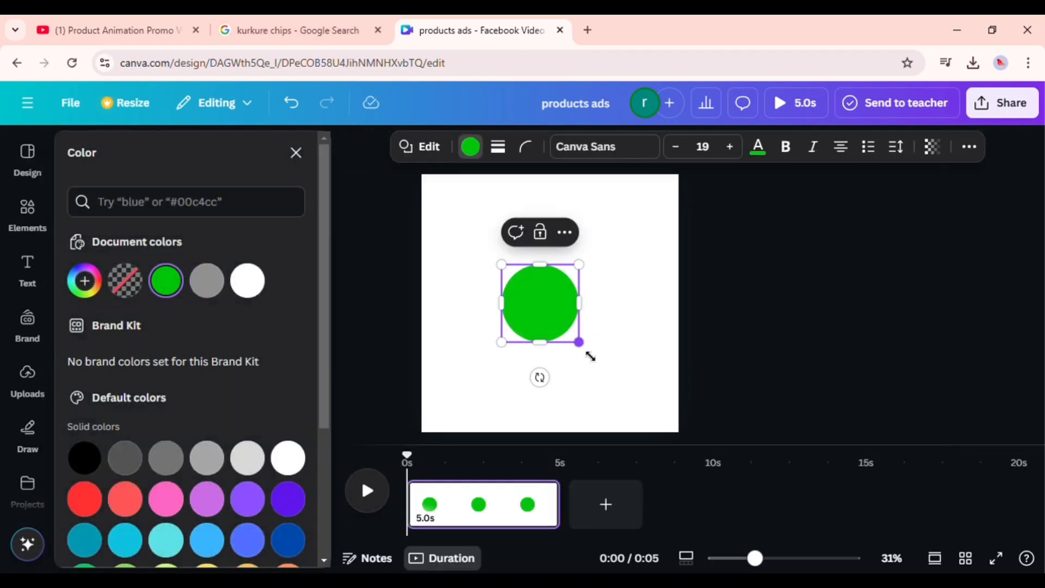
pyautogui.moveTo(580, 344); pyautogui.dragTo(593, 358)
pyautogui.moveTo(558, 323); pyautogui.dragTo(561, 316)
pyautogui.click(532, 304)
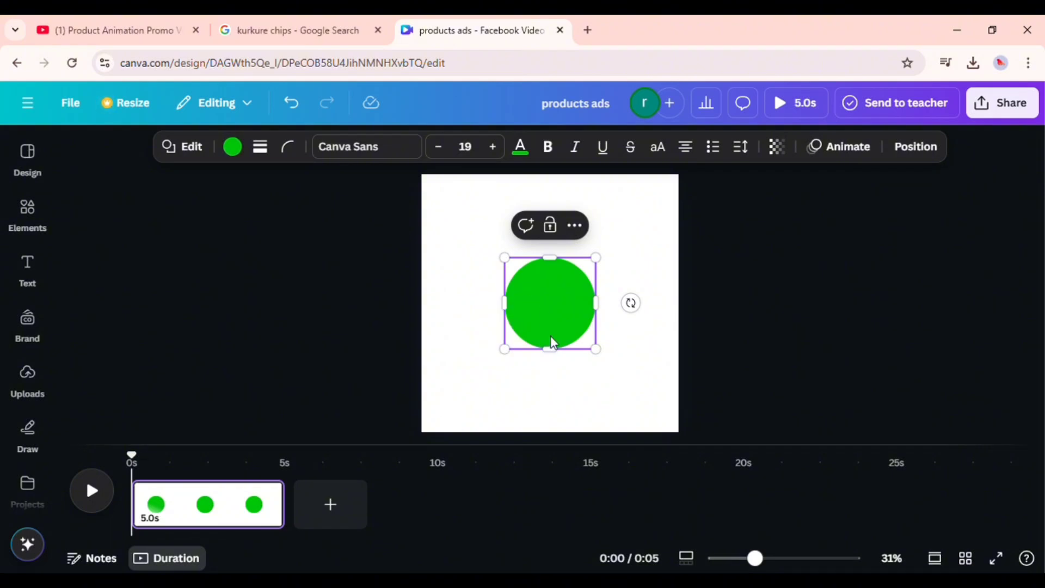
# Place a duplicate of the green circle behind the original, enlarged to about 412 px wide and vertically centred.
pyautogui.rightClick(559, 309)
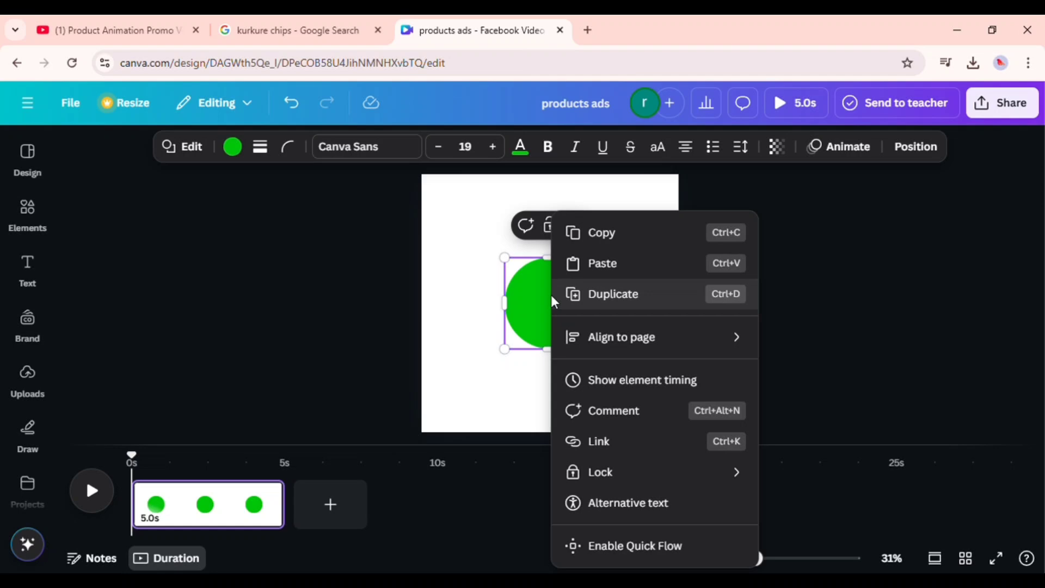
pyautogui.click(586, 296)
pyautogui.click(896, 146)
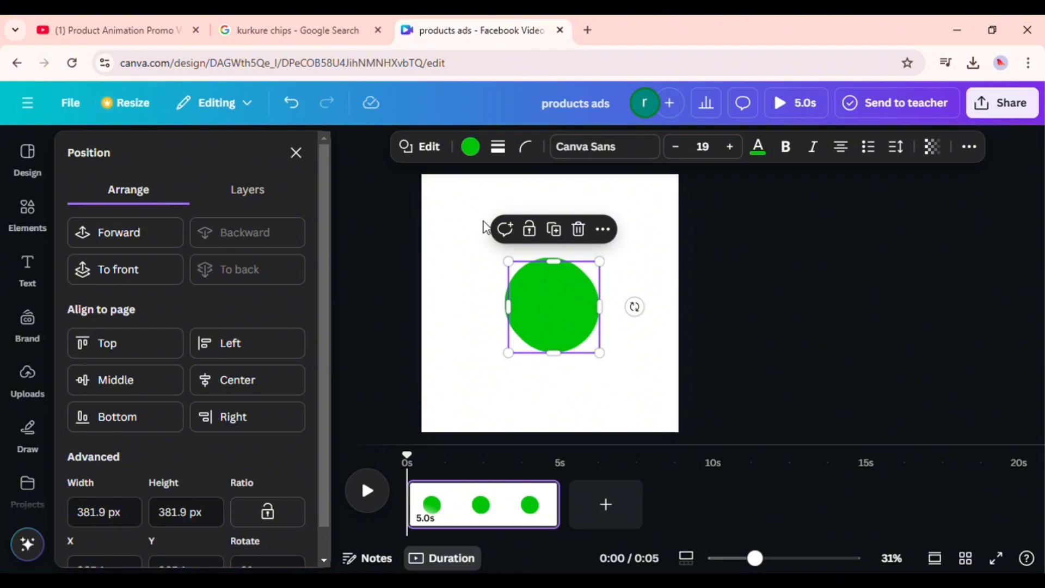
pyautogui.moveTo(599, 352); pyautogui.dragTo(607, 360)
pyautogui.moveTo(562, 310); pyautogui.dragTo(556, 302)
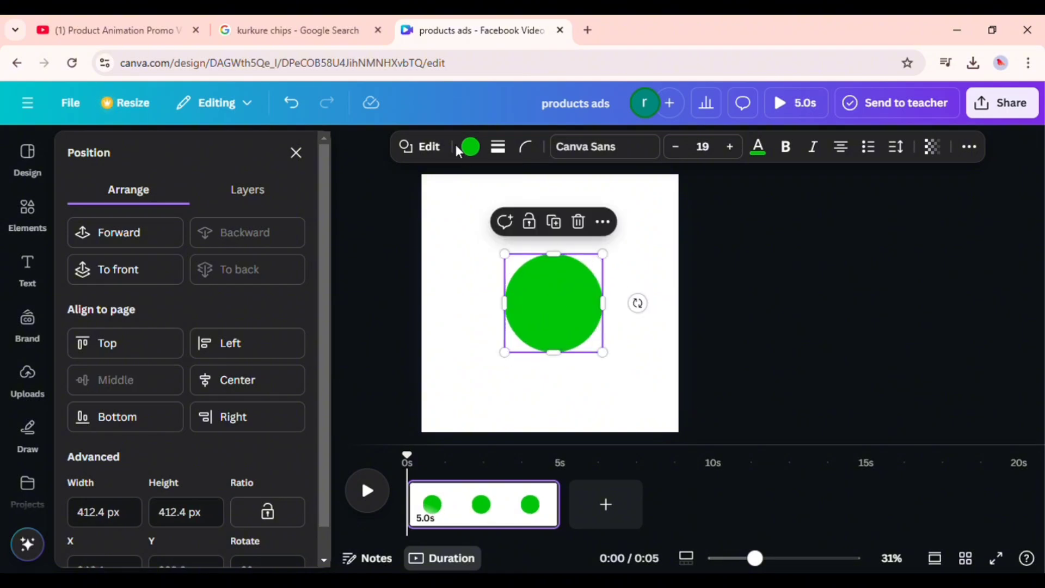
# Fill the rear circle with a custom dark green.
pyautogui.click(470, 146)
pyautogui.click(84, 280)
pyautogui.click(85, 280)
pyautogui.click(84, 281)
pyautogui.moveTo(270, 385); pyautogui.dragTo(266, 407)
# Shrink the bright green front circle and centre it inside the dark green circle so an even ring surrounds it.
pyautogui.click(546, 305)
pyautogui.moveTo(600, 354); pyautogui.dragTo(582, 338)
pyautogui.moveTo(543, 297); pyautogui.dragTo(553, 308)
pyautogui.moveTo(591, 346); pyautogui.dragTo(563, 320)
pyautogui.click(660, 368)
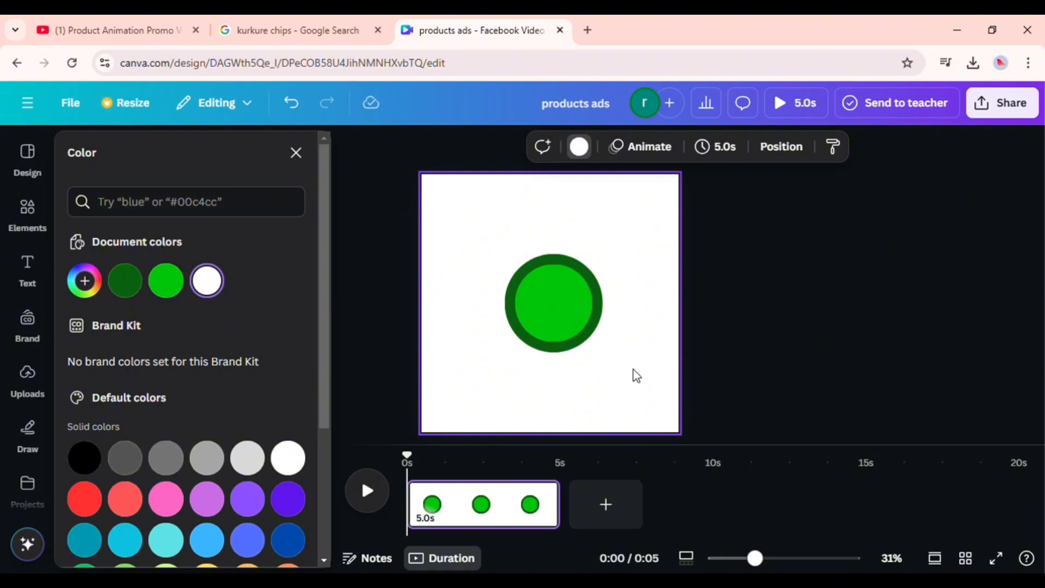
# Duplicate the central circle and place the copy behind the dark green ring, enlarged to extend slightly beyond it.
pyautogui.click(552, 329)
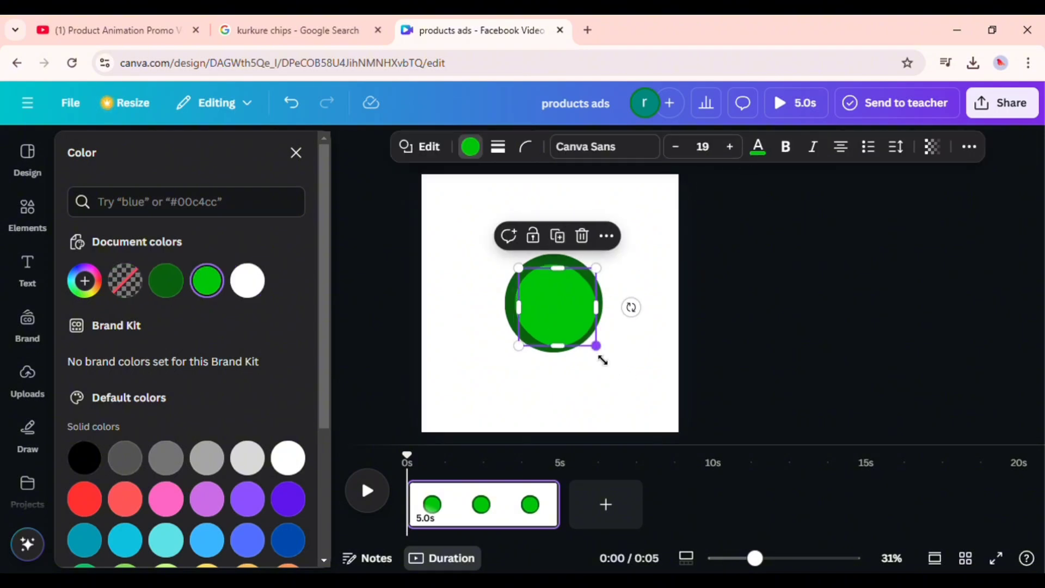
pyautogui.moveTo(594, 343)
pyautogui.mouseDown()
pyautogui.moveTo(625, 374)
pyautogui.moveTo(573, 338)
pyautogui.mouseUp()
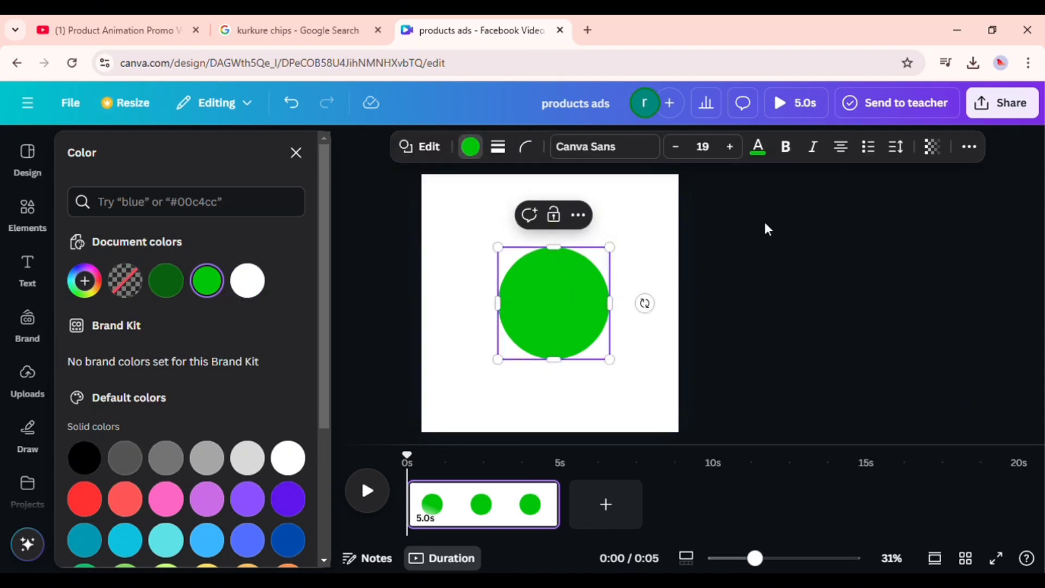
pyautogui.click(969, 146)
pyautogui.click(919, 179)
pyautogui.click(242, 269)
pyautogui.moveTo(599, 359); pyautogui.dragTo(620, 368)
# Set the outermost circle's fill to the slightly darker green #05AD0C.
pyautogui.click(470, 146)
pyautogui.click(166, 280)
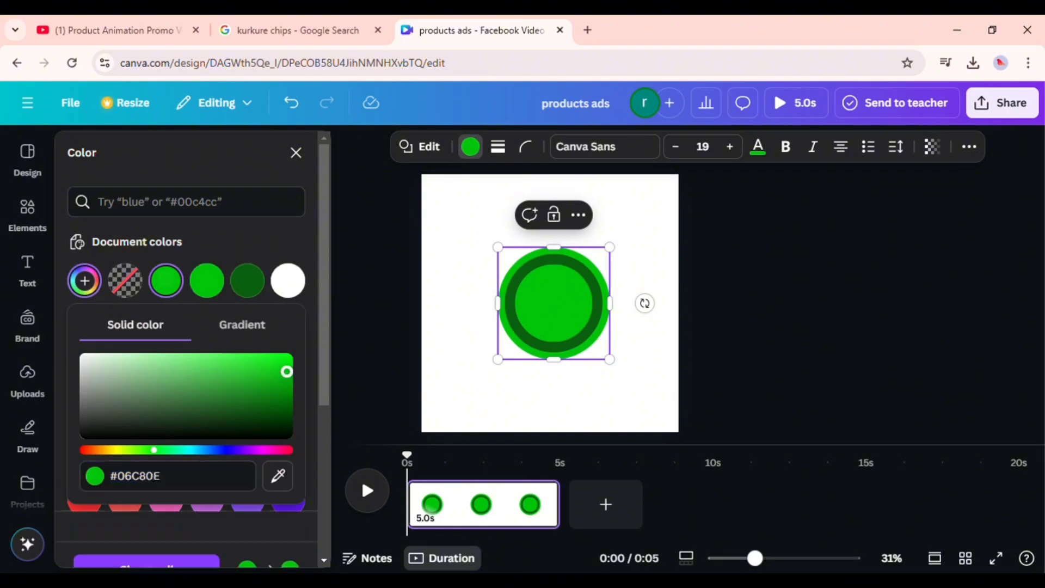
pyautogui.moveTo(287, 372); pyautogui.dragTo(287, 381)
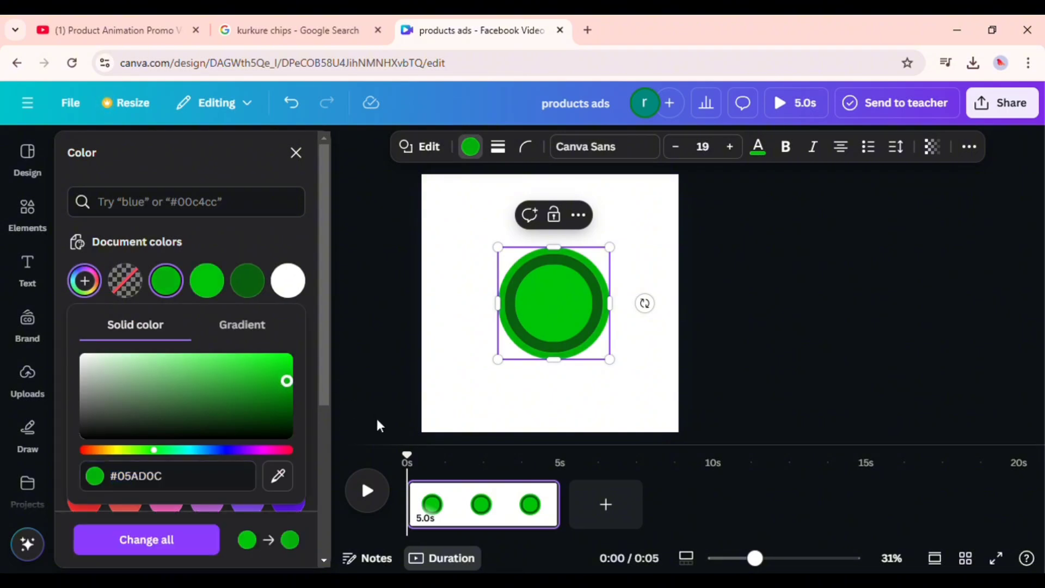
pyautogui.click(295, 153)
# Duplicate the central circle and place the copy behind all rings, enlarged and centred as a new outer ring.
pyautogui.click(546, 315)
pyautogui.rightClick(547, 314)
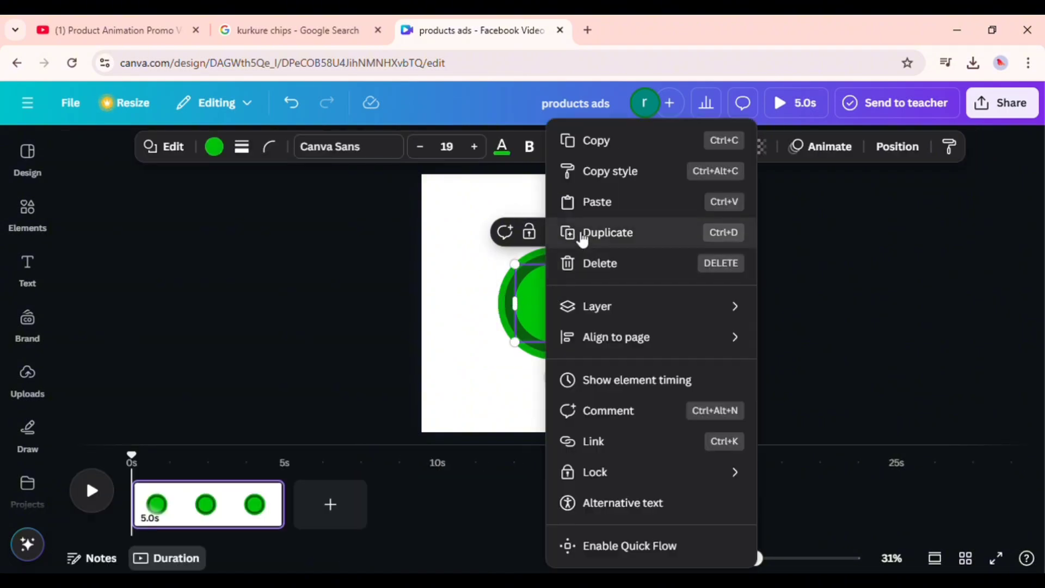
pyautogui.click(582, 238)
pyautogui.moveTo(598, 348); pyautogui.dragTo(672, 413)
pyautogui.moveTo(615, 385); pyautogui.dragTo(576, 347)
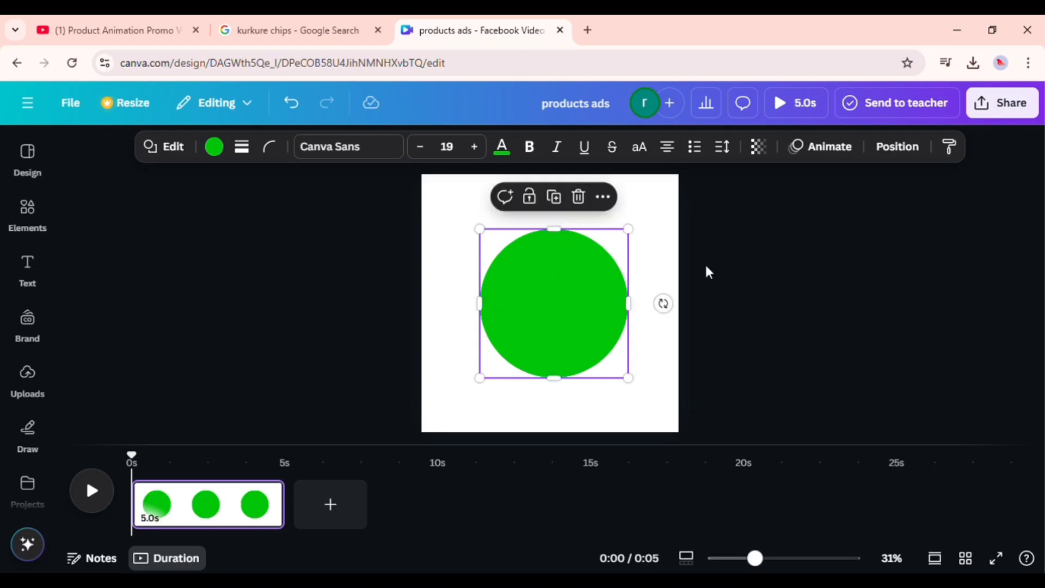
pyautogui.click(897, 147)
pyautogui.click(237, 267)
# Fill the outermost circle with a custom medium green and reduce it to a narrower ring centred on the others.
pyautogui.click(469, 144)
pyautogui.click(96, 281)
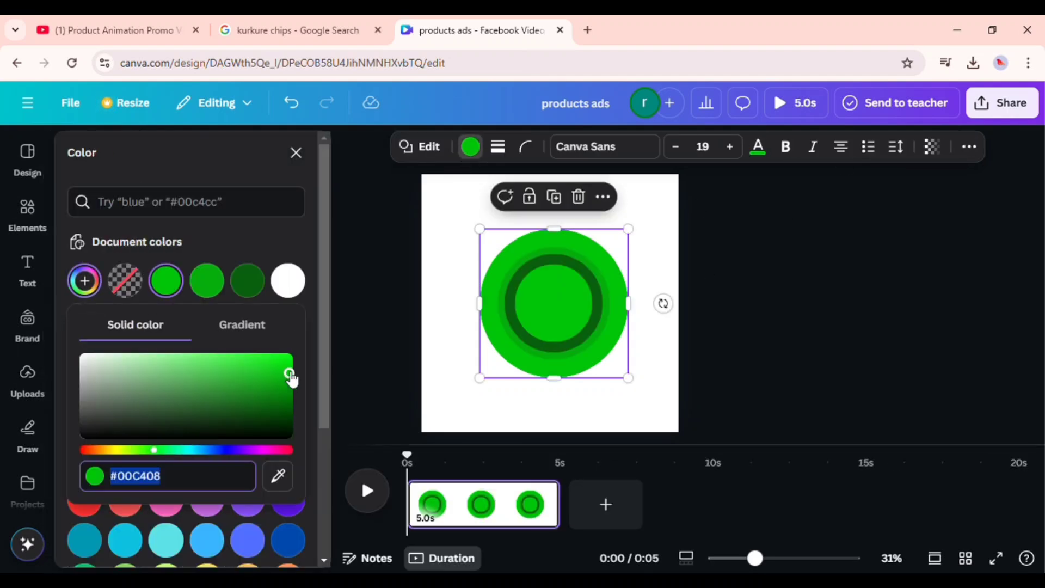
pyautogui.moveTo(291, 378); pyautogui.dragTo(622, 367)
pyautogui.moveTo(506, 243); pyautogui.dragTo(507, 259)
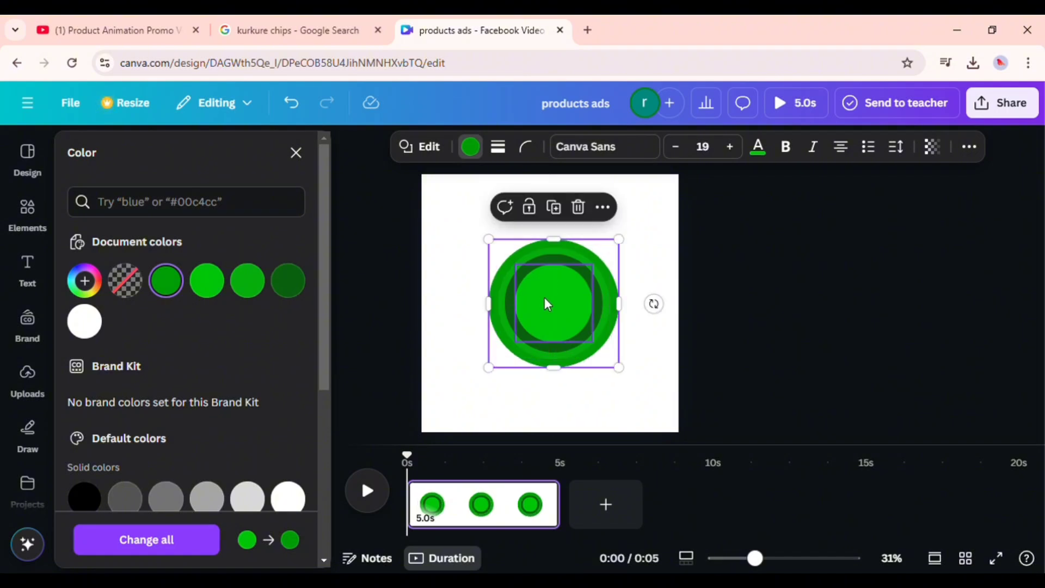
# Add another copy of the central circle behind the rings, enlarged beyond the medium green ring and centred on it.
pyautogui.click(553, 284)
pyautogui.click(580, 241)
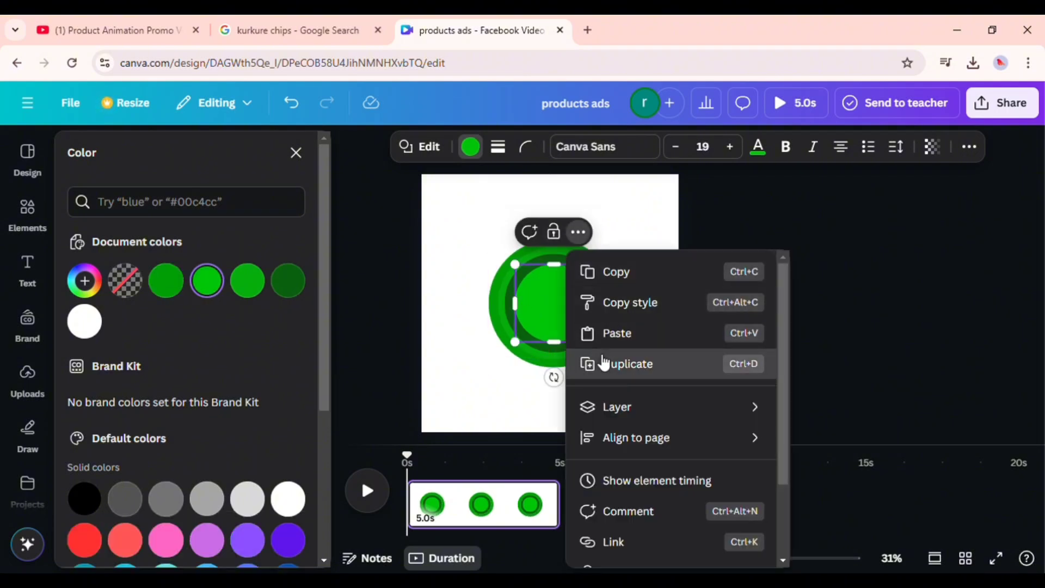
pyautogui.click(602, 364)
pyautogui.moveTo(604, 375); pyautogui.dragTo(576, 342)
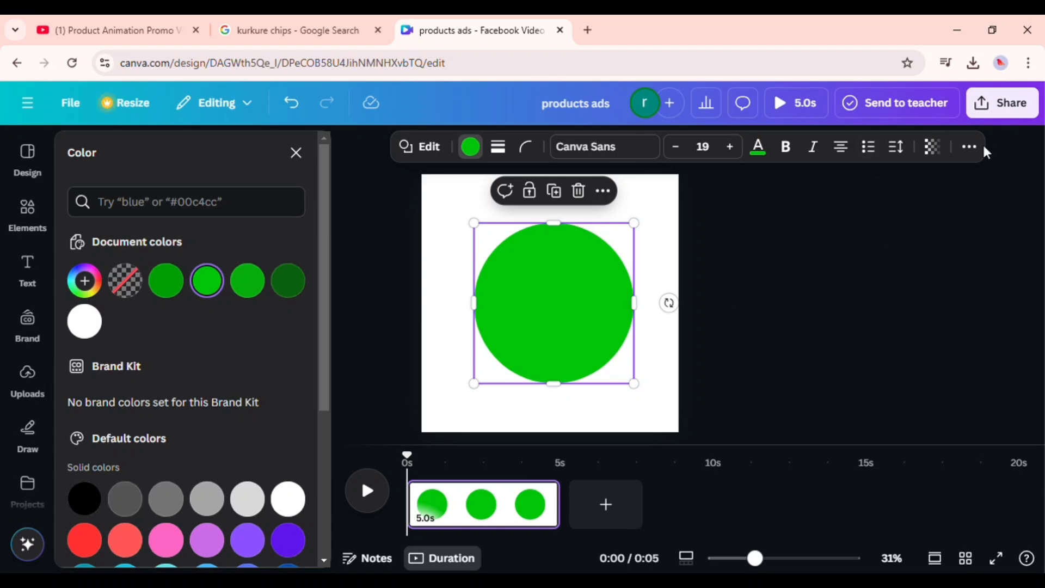
pyautogui.click(969, 146)
pyautogui.click(919, 180)
pyautogui.click(242, 268)
# Fill the new outermost circle with a custom light green.
pyautogui.click(470, 147)
pyautogui.scroll(-4, 211, 381)
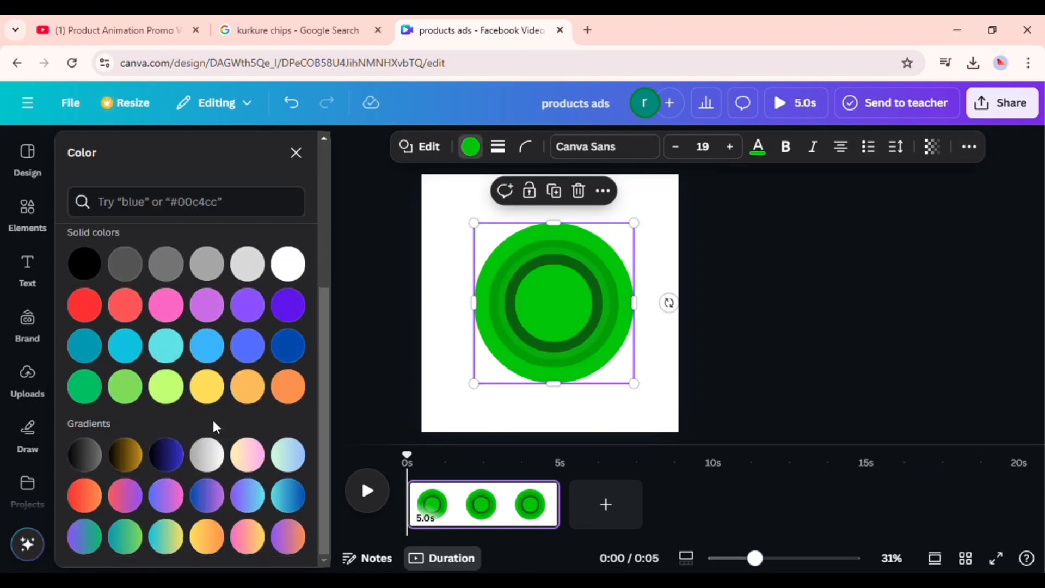
pyautogui.scroll(4, 214, 420)
pyautogui.click(85, 280)
pyautogui.moveTo(203, 359); pyautogui.dragTo(191, 362)
# Place a medium green copy of the central circle, about 767 px wide, behind the light green ring.
pyautogui.click(547, 313)
pyautogui.click(562, 238)
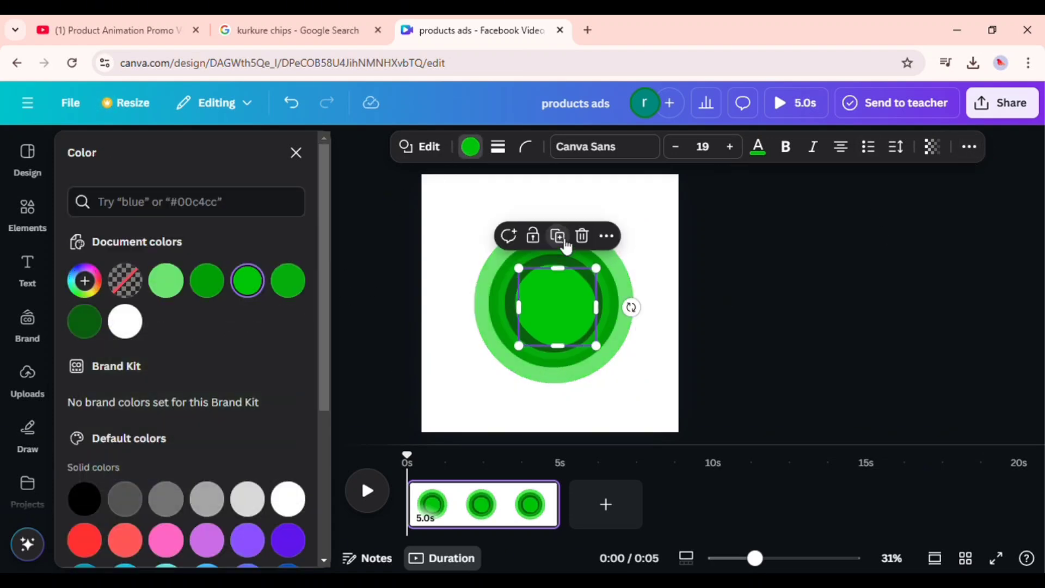
pyautogui.moveTo(596, 346); pyautogui.dragTo(657, 405)
pyautogui.moveTo(611, 365); pyautogui.dragTo(583, 334)
pyautogui.click(206, 281)
pyautogui.click(968, 146)
pyautogui.click(919, 180)
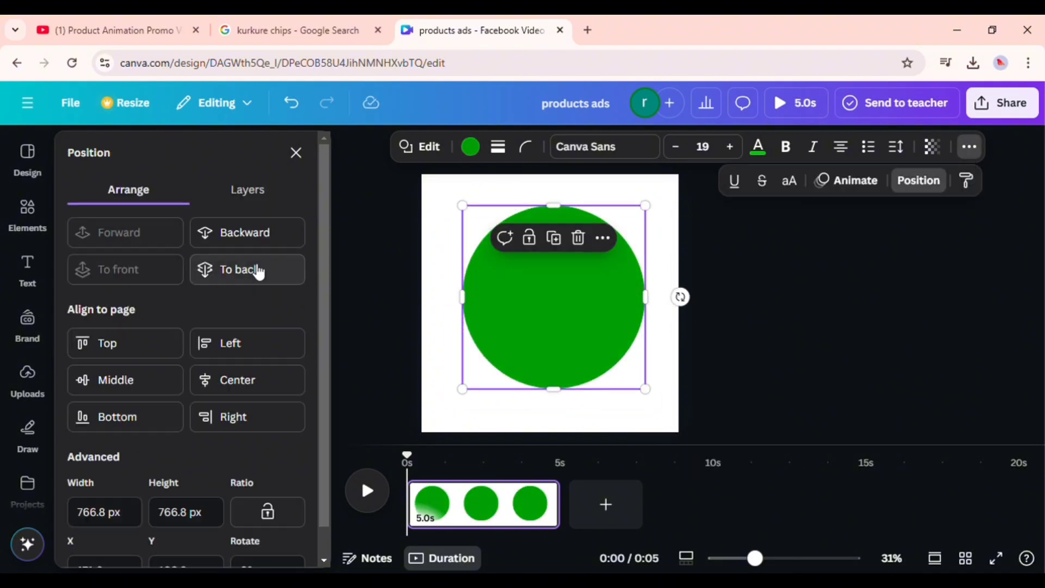
pyautogui.click(258, 270)
# Duplicate the central circle and place the copy behind all rings, enlarged to about 972 px wide and centred.
pyautogui.click(547, 309)
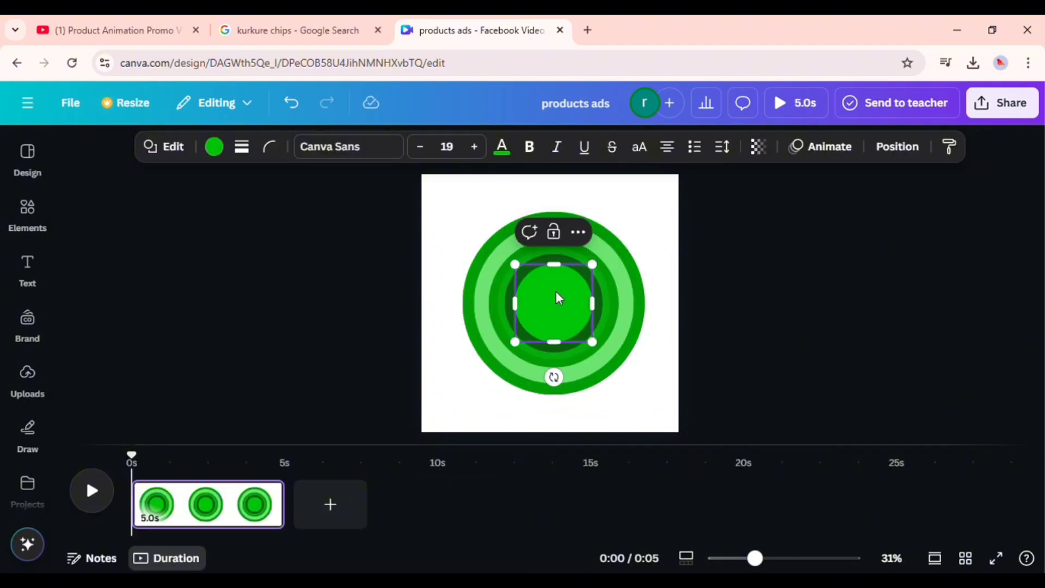
pyautogui.click(578, 232)
pyautogui.click(604, 363)
pyautogui.moveTo(595, 346); pyautogui.dragTo(718, 475)
pyautogui.moveTo(636, 400); pyautogui.dragTo(690, 433)
pyautogui.moveTo(649, 385); pyautogui.dragTo(623, 376)
pyautogui.click(879, 153)
pyautogui.click(251, 274)
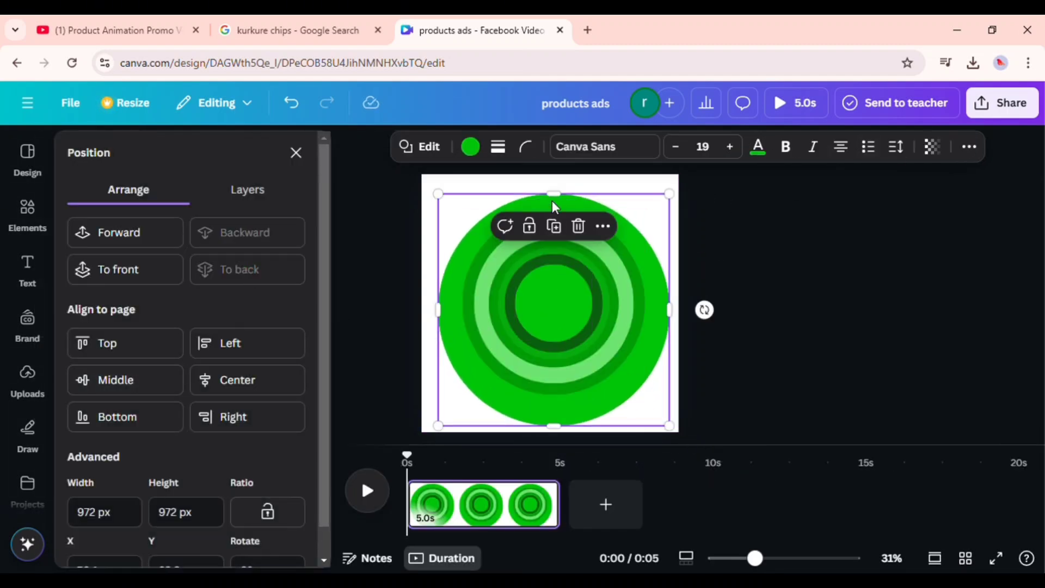
pyautogui.moveTo(556, 208); pyautogui.dragTo(560, 202)
# Fill the 972 px outermost circle with a custom very dark green.
pyautogui.click(470, 147)
pyautogui.click(85, 280)
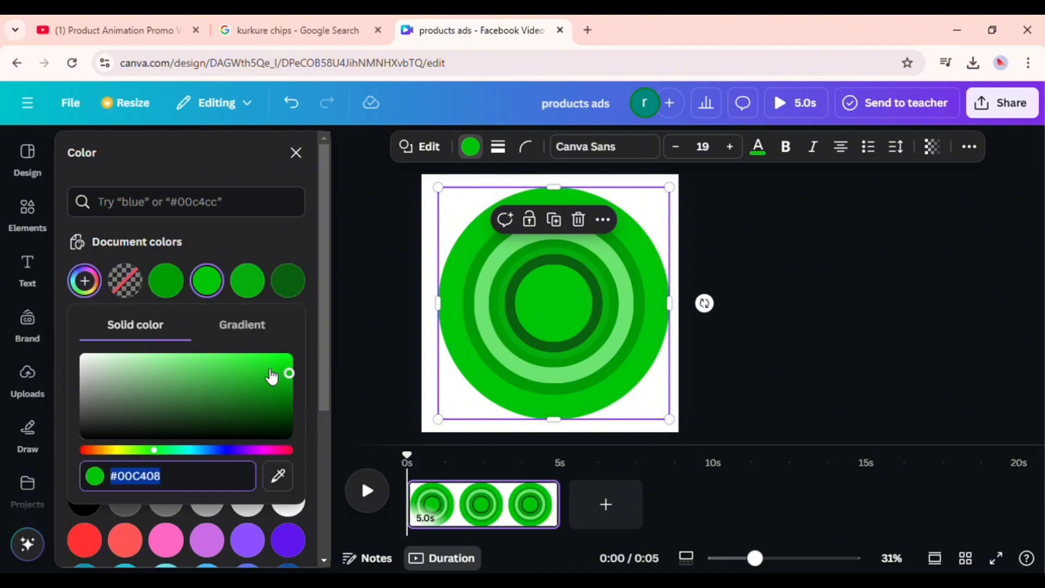
pyautogui.moveTo(272, 375); pyautogui.dragTo(252, 412)
pyautogui.click(388, 396)
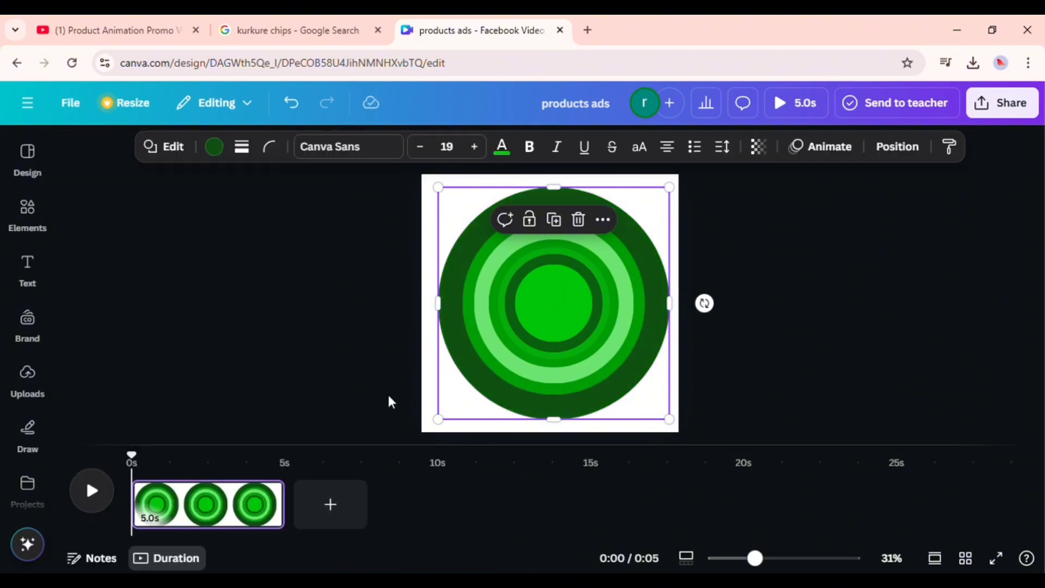
# Enlarge the light green ring very slightly and clear the selection.
pyautogui.click(510, 366)
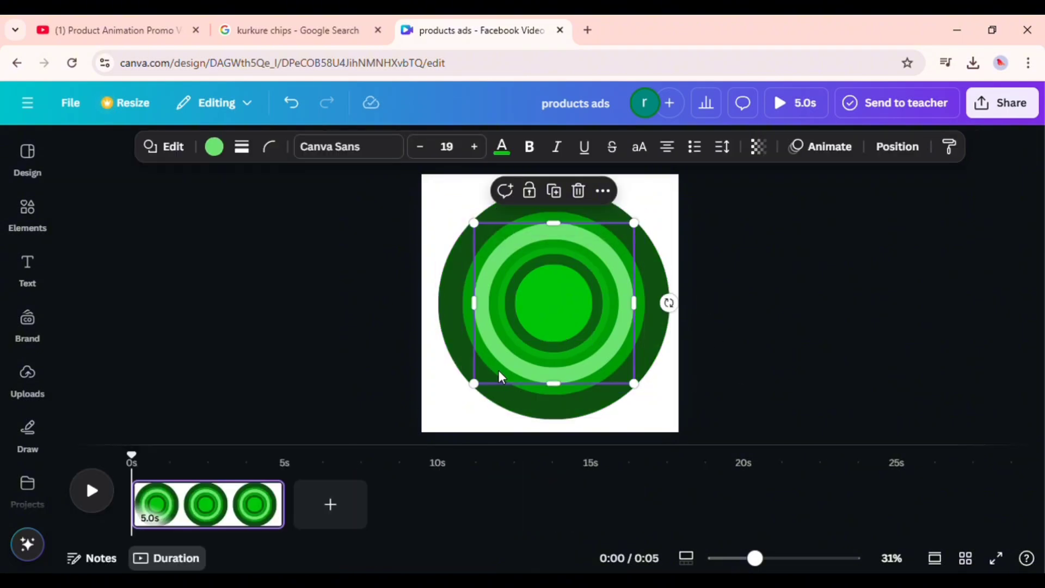
pyautogui.moveTo(474, 382); pyautogui.dragTo(472, 385)
pyautogui.click(469, 376)
pyautogui.moveTo(435, 421); pyautogui.dragTo(433, 426)
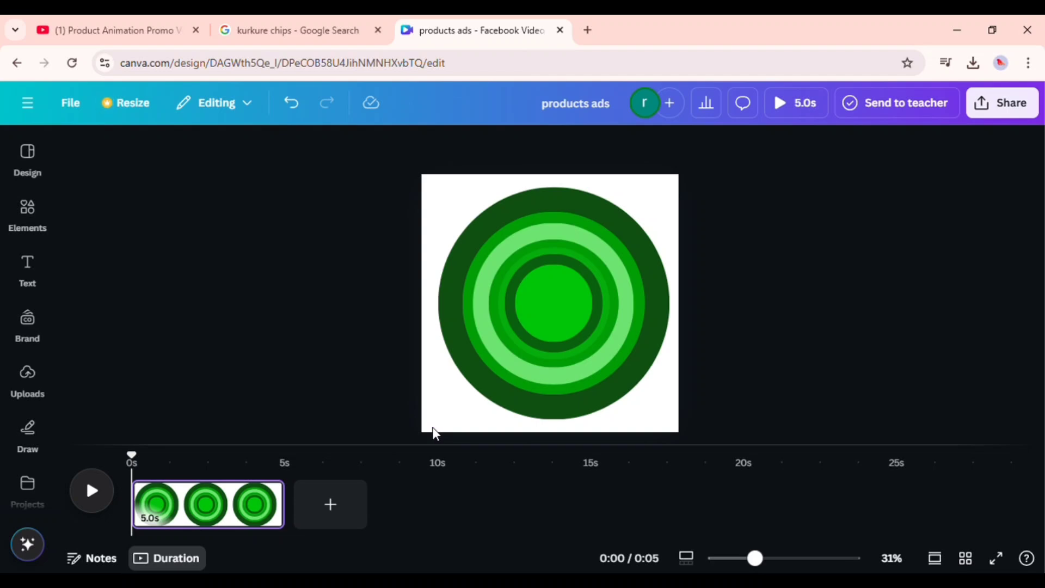
# Place a copy of the central circle behind all rings, enlarged to about 1222 px wide so it overflows the page.
pyautogui.click(561, 312)
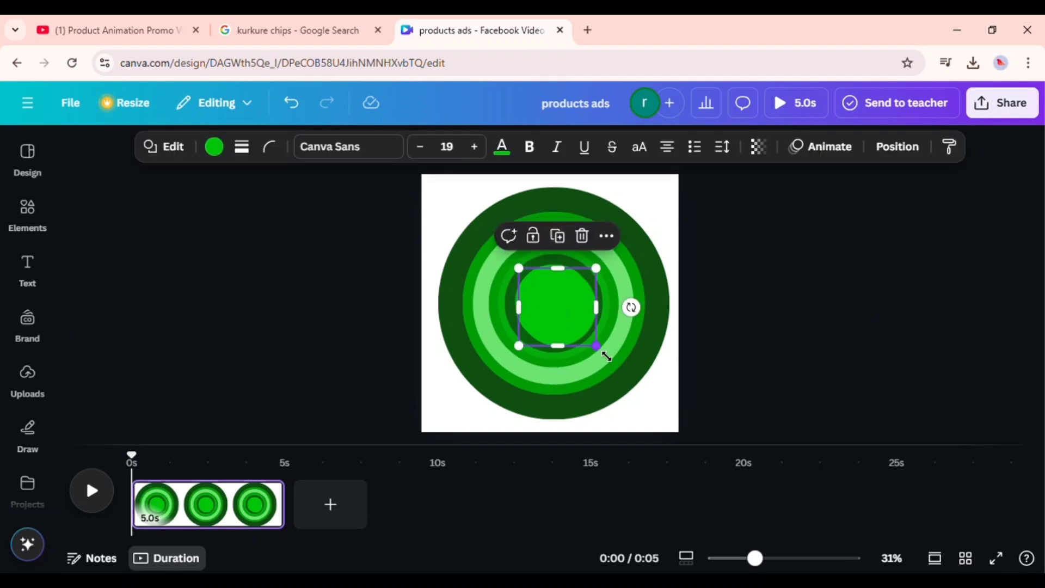
pyautogui.click(894, 146)
pyautogui.click(233, 273)
pyautogui.moveTo(595, 345); pyautogui.dragTo(728, 511)
pyautogui.moveTo(659, 411); pyautogui.dragTo(734, 493)
pyautogui.moveTo(678, 430); pyautogui.dragTo(634, 398)
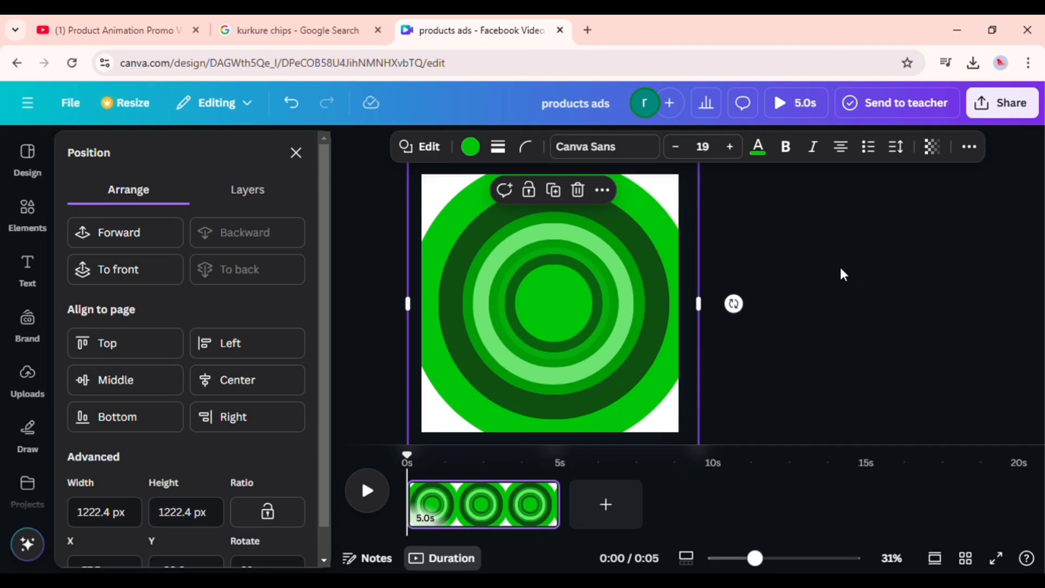
# Duplicate the central circle and enlarge the copy to about 1836 px wide so it covers the whole page.
pyautogui.click(541, 310)
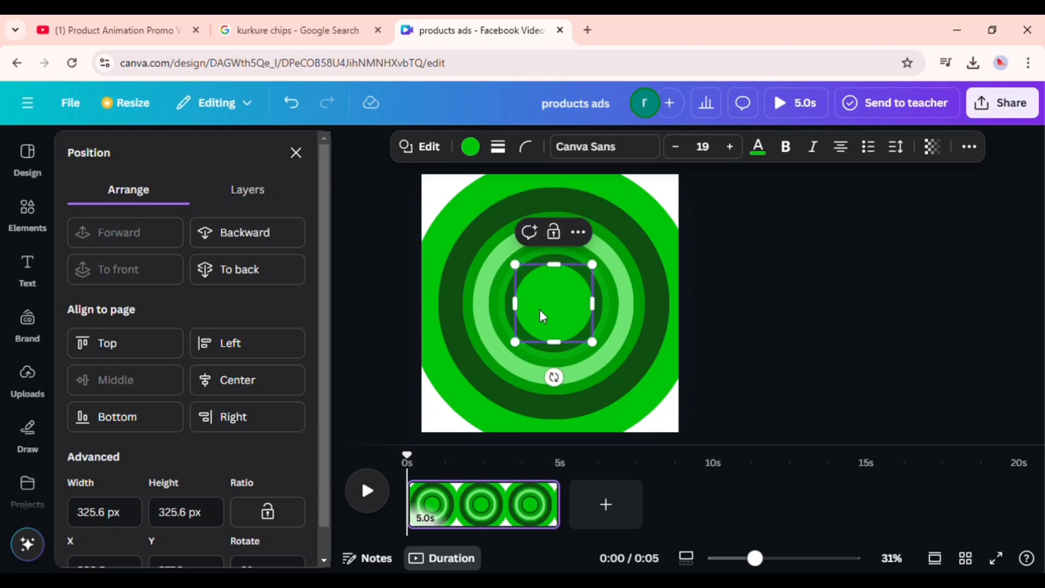
pyautogui.click(576, 236)
pyautogui.click(626, 364)
pyautogui.moveTo(605, 353); pyautogui.dragTo(862, 566)
pyautogui.moveTo(648, 414); pyautogui.dragTo(520, 274)
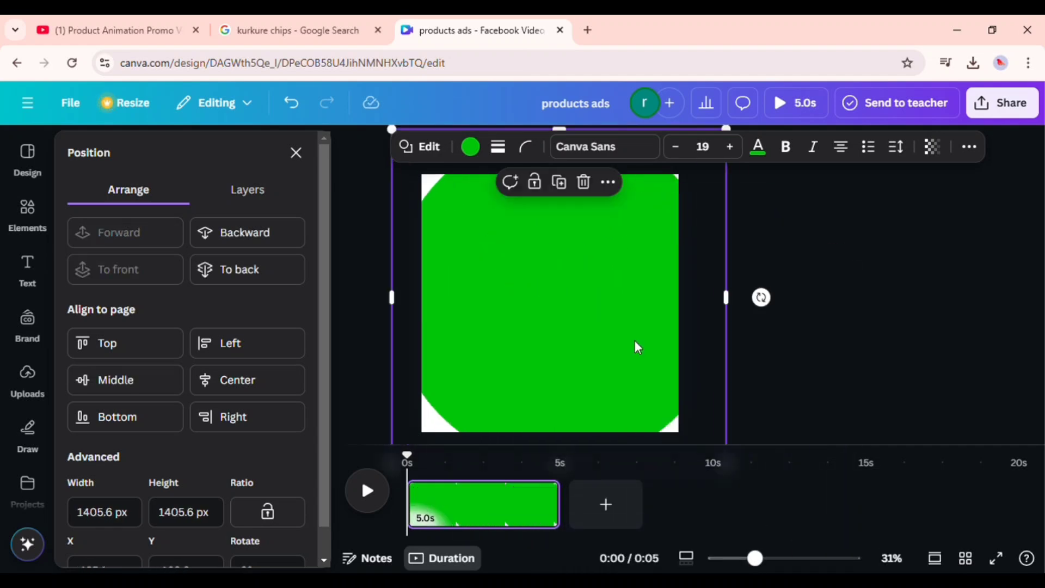
pyautogui.moveTo(693, 337); pyautogui.dragTo(670, 408)
pyautogui.moveTo(700, 196); pyautogui.dragTo(761, 49)
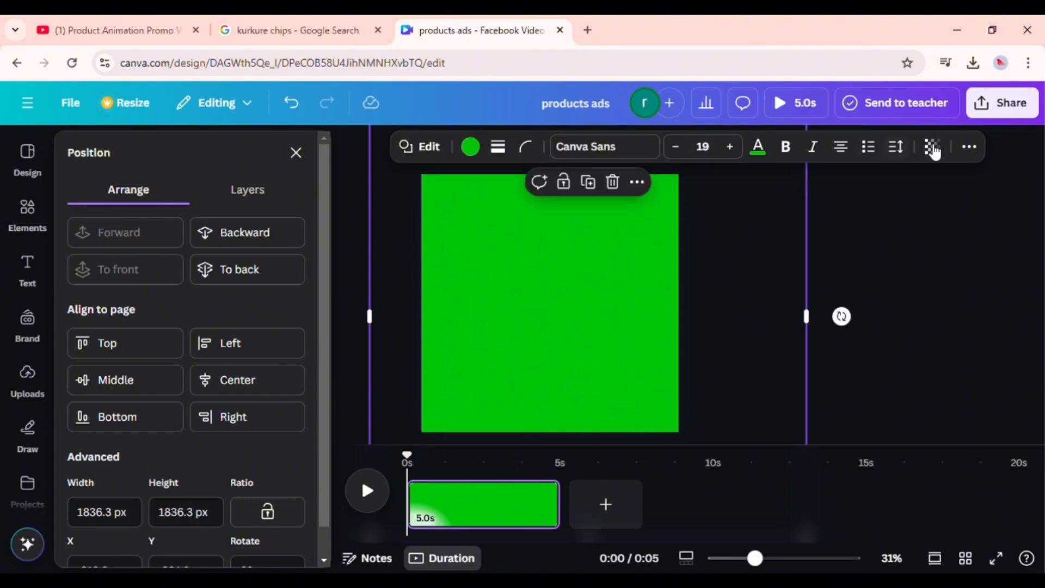
# Send the page-covering green circle behind all the rings and clear the selection.
pyautogui.click(932, 146)
pyautogui.click(918, 179)
pyautogui.click(906, 152)
pyautogui.click(252, 271)
pyautogui.click(296, 152)
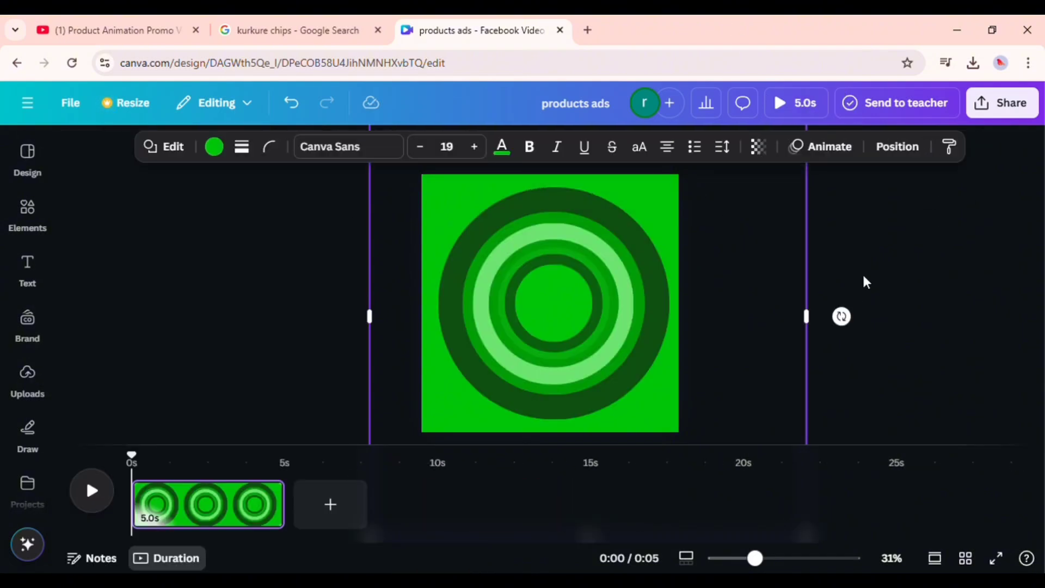
pyautogui.click(860, 283)
# Add the uploaded green Kurkure pack image to the page and remove its background.
pyautogui.click(32, 388)
pyautogui.click(85, 310)
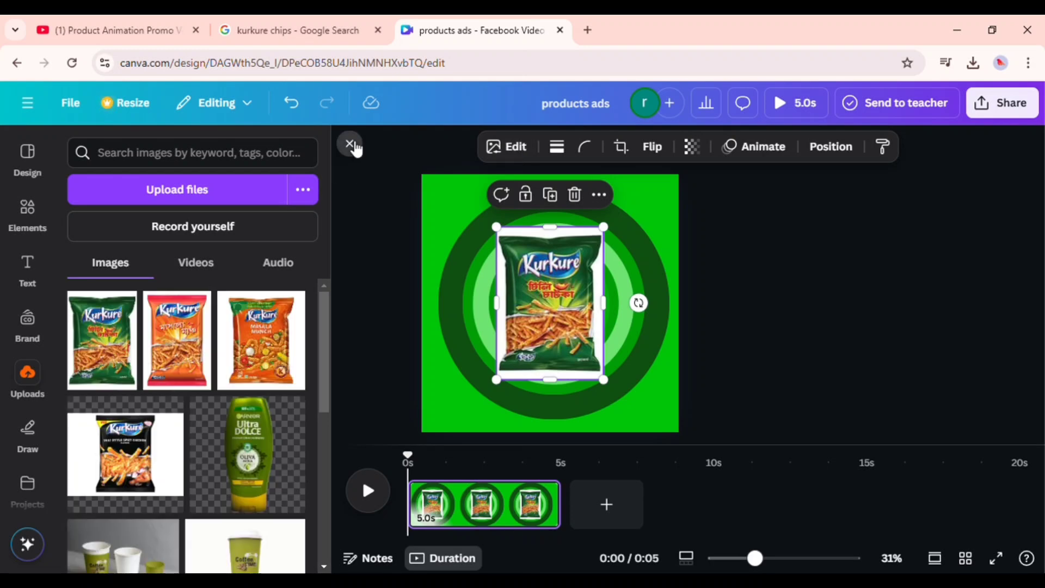
pyautogui.click(353, 146)
pyautogui.click(368, 155)
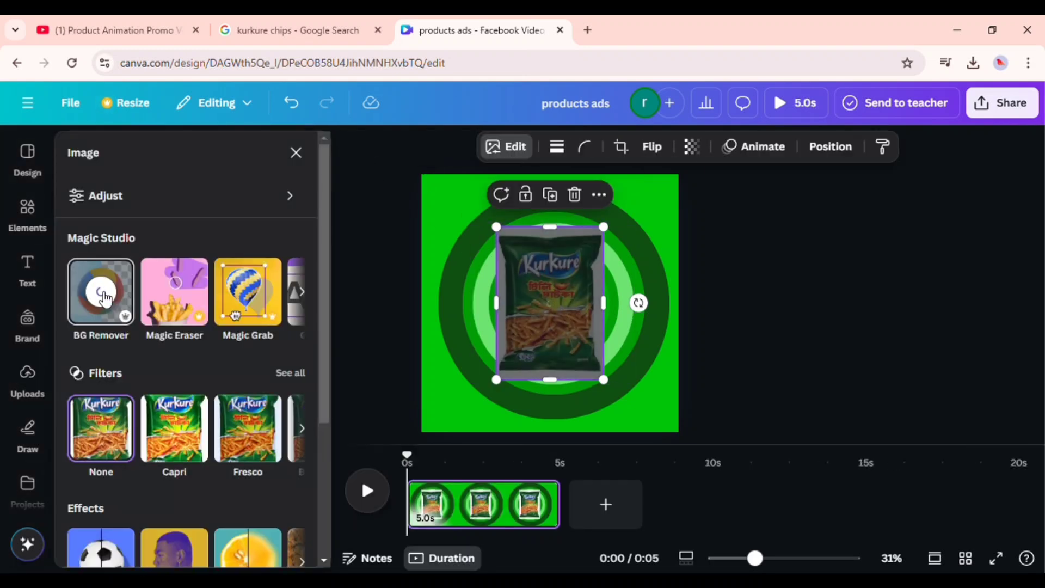
pyautogui.click(107, 299)
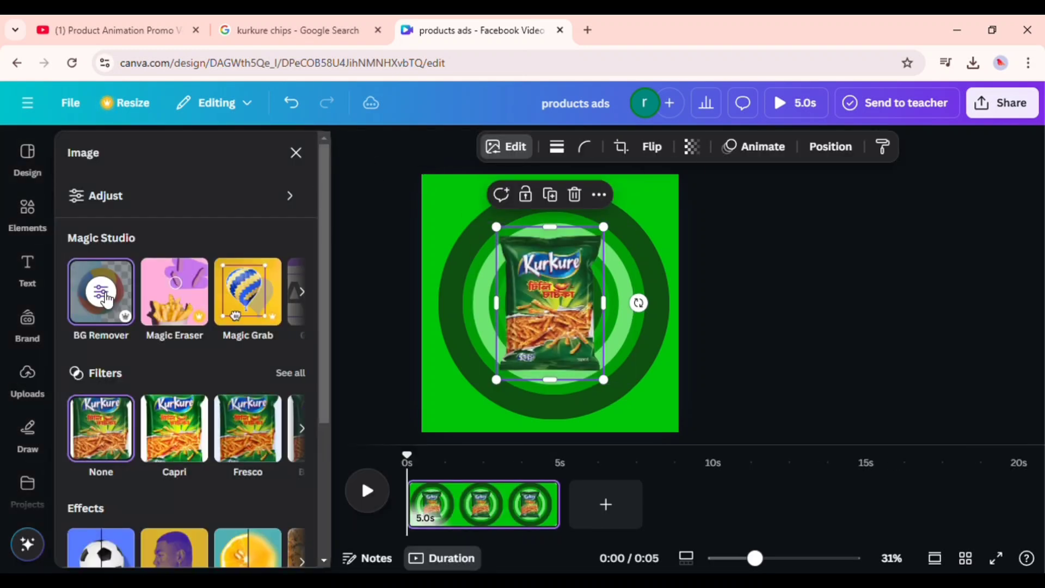
# Enlarge the green Kurkure pack slightly and centre it over the rings.
pyautogui.moveTo(537, 316)
pyautogui.mouseDown()
pyautogui.moveTo(537, 328)
pyautogui.moveTo(536, 317)
pyautogui.mouseUp()
pyautogui.moveTo(608, 384); pyautogui.dragTo(611, 390)
pyautogui.moveTo(575, 351); pyautogui.dragTo(569, 341)
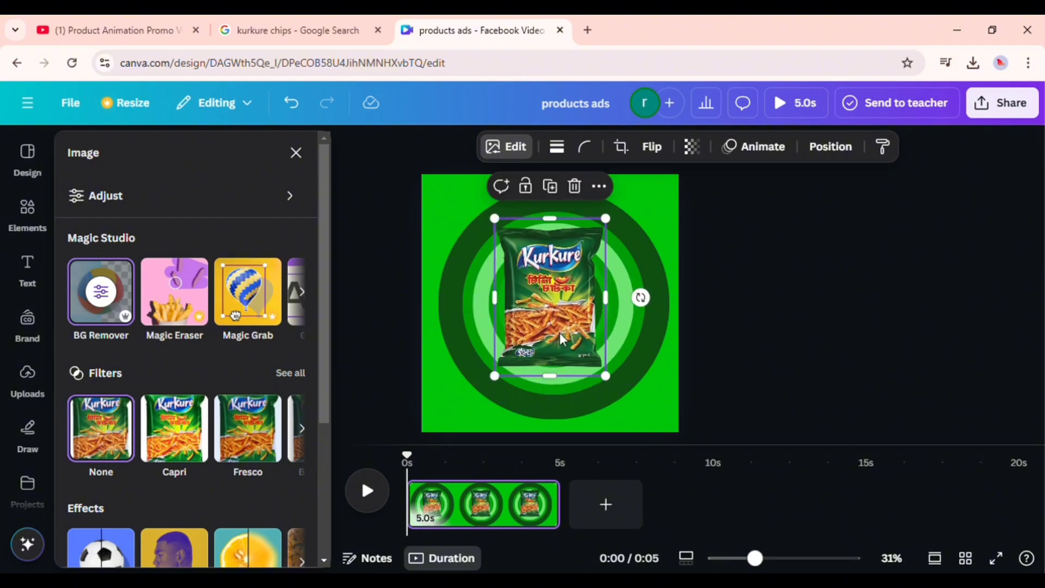
pyautogui.click(661, 264)
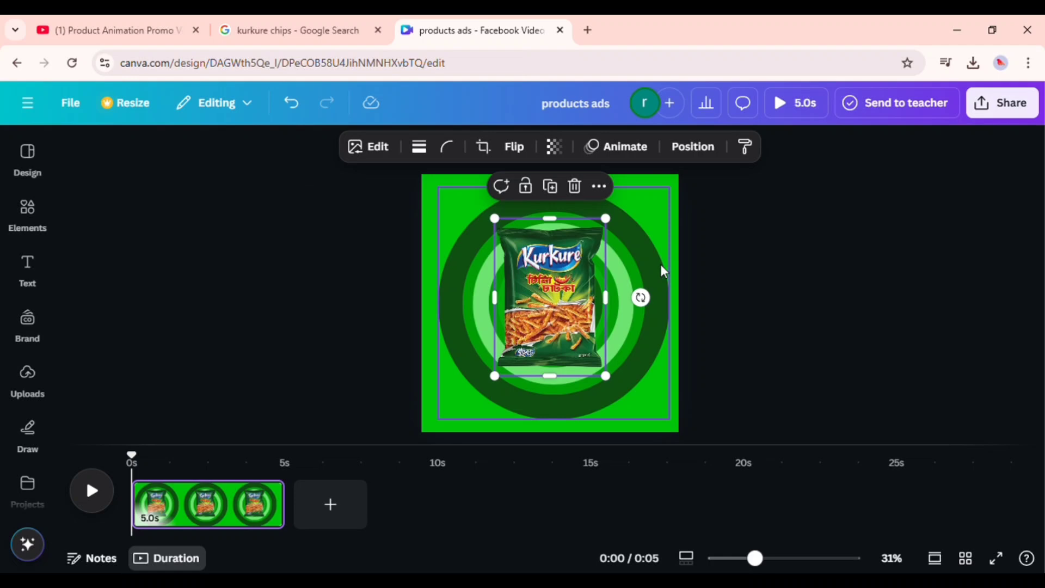
# Select the central circle hidden behind the pack and fill it with a custom lighter green.
pyautogui.click(637, 242)
pyautogui.click(757, 147)
pyautogui.click(896, 146)
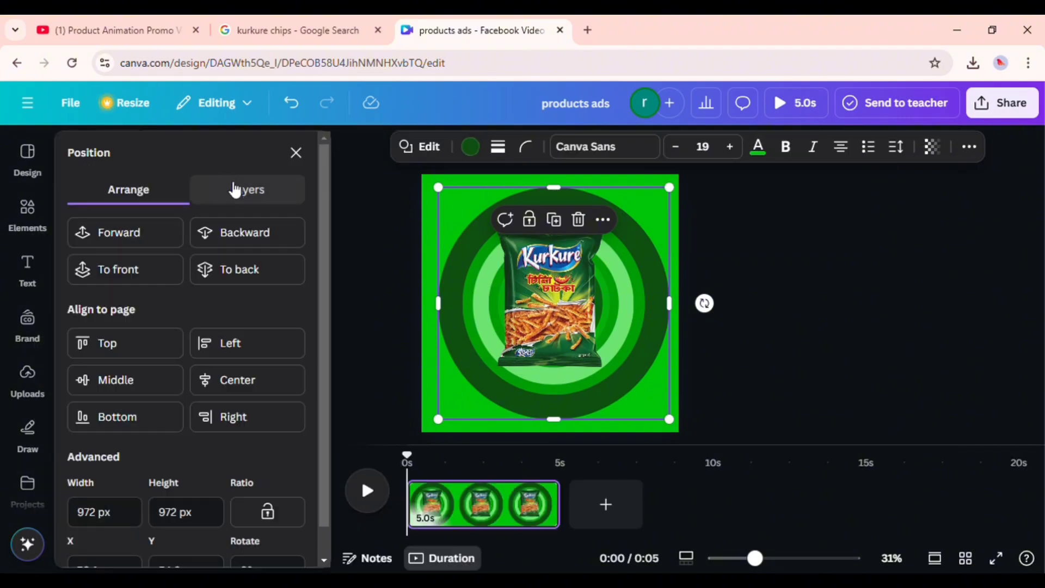
pyautogui.click(235, 190)
pyautogui.click(198, 348)
pyautogui.click(470, 146)
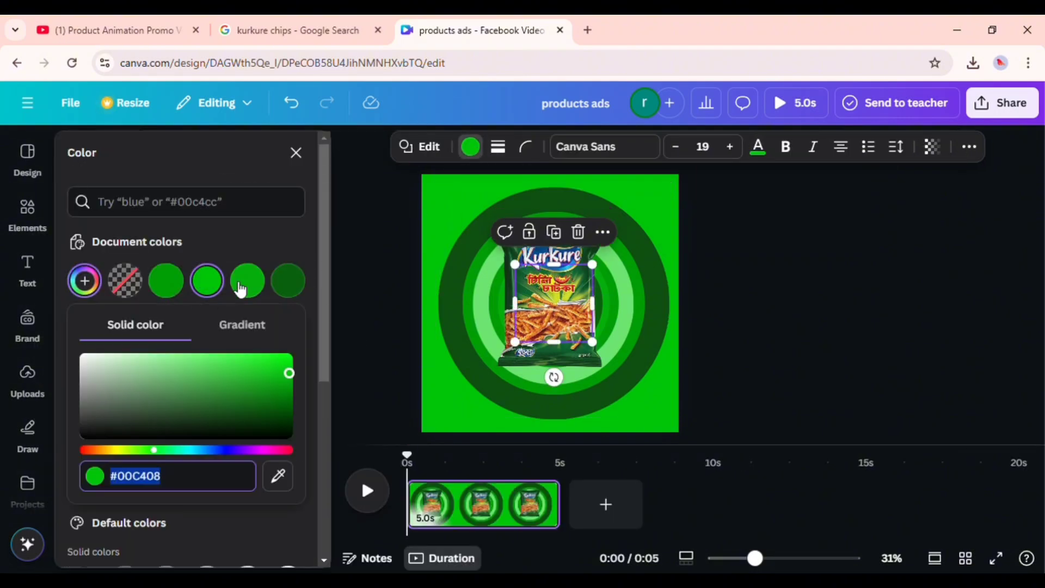
pyautogui.click(233, 370)
pyautogui.click(296, 153)
# Find the light green ring among the layers and fill it with a custom darker green.
pyautogui.click(456, 270)
pyautogui.click(897, 147)
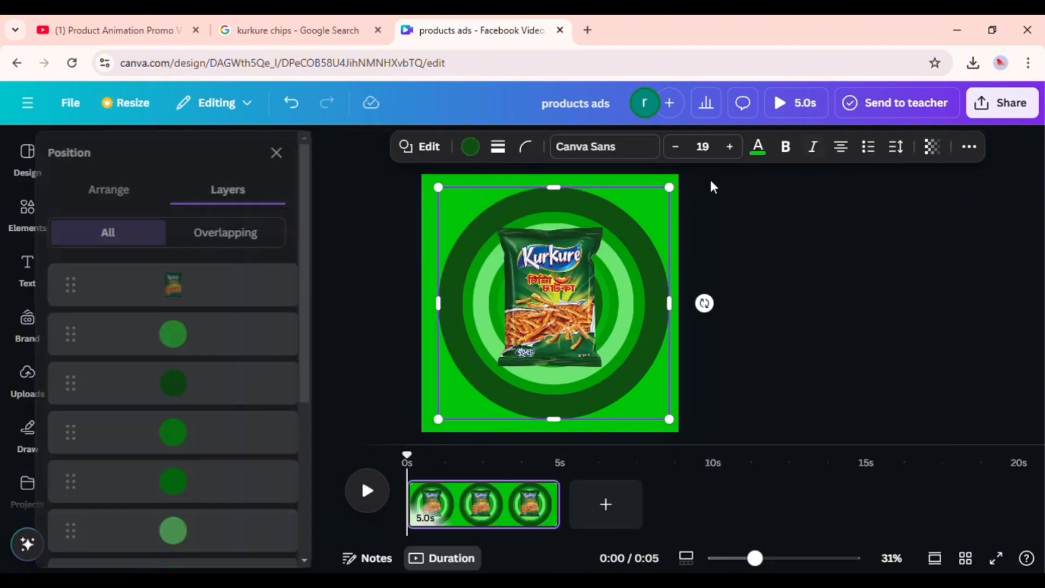
pyautogui.click(217, 397)
pyautogui.click(217, 435)
pyautogui.click(224, 480)
pyautogui.scroll(-1, 223, 479)
pyautogui.click(224, 454)
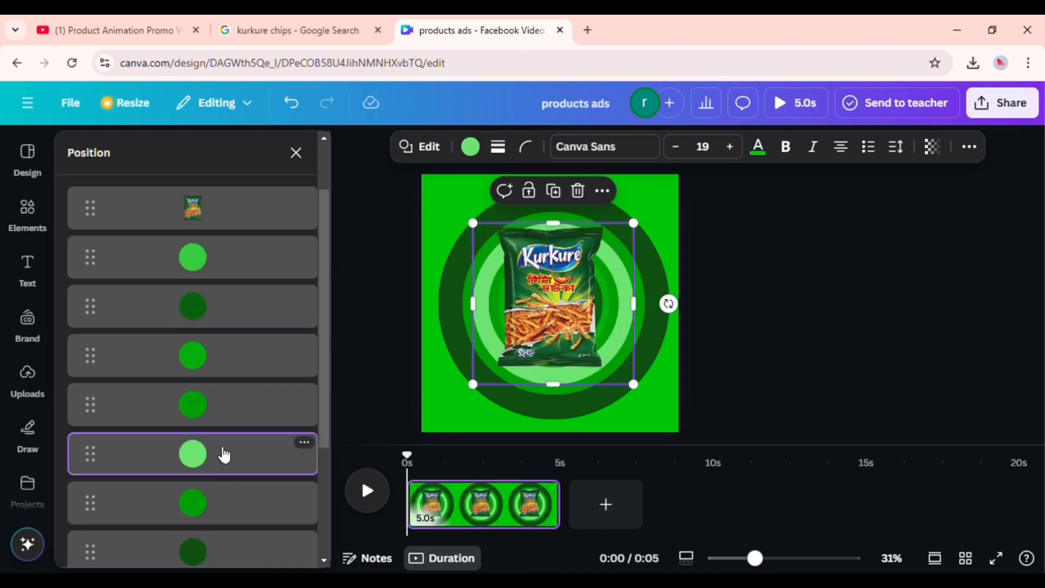
pyautogui.click(304, 442)
pyautogui.click(470, 146)
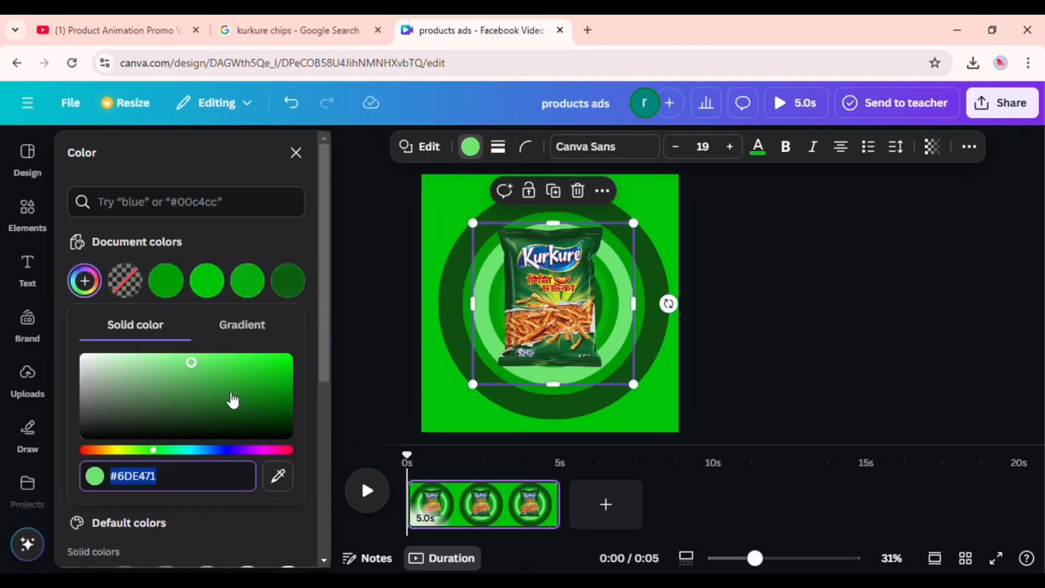
pyautogui.click(264, 395)
pyautogui.moveTo(264, 396); pyautogui.dragTo(259, 403)
pyautogui.click(296, 153)
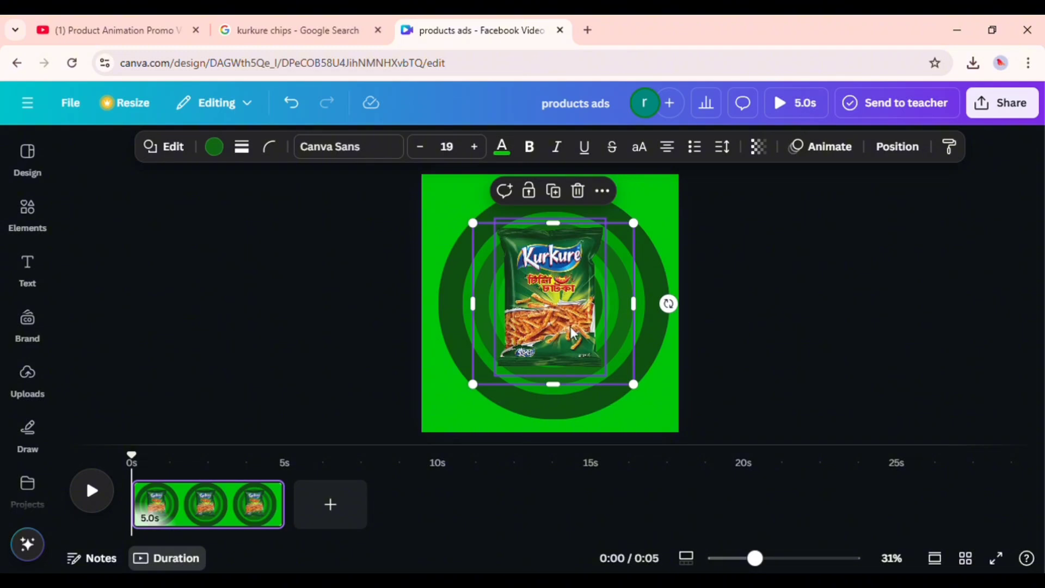
# Apply the Pop animation on enter to the rings and the chips pack together.
pyautogui.moveTo(569, 325); pyautogui.dragTo(580, 336)
pyautogui.click(294, 105)
pyautogui.moveTo(359, 193); pyautogui.dragTo(796, 444)
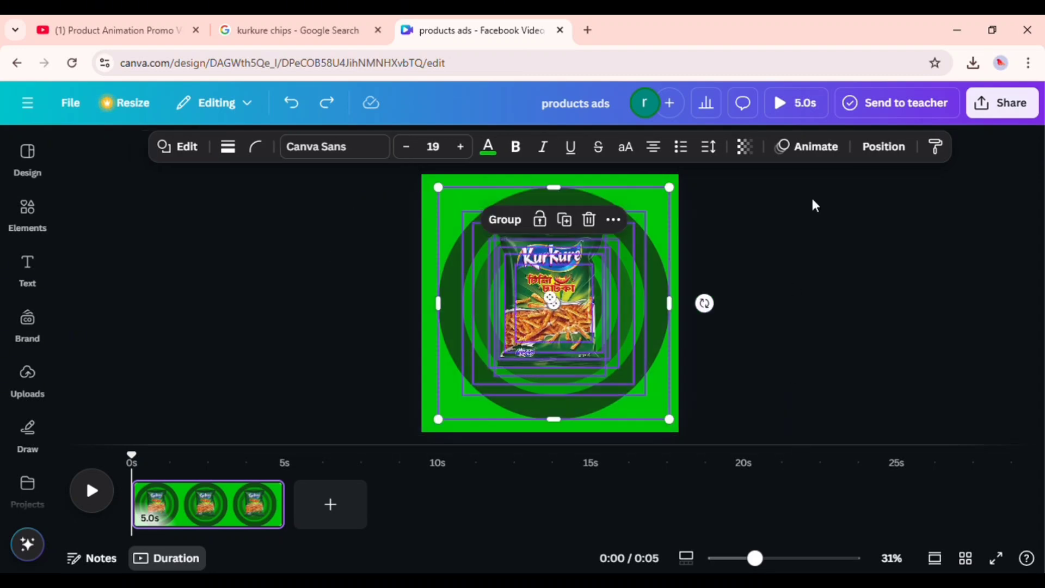
pyautogui.click(814, 146)
pyautogui.scroll(-2, 256, 369)
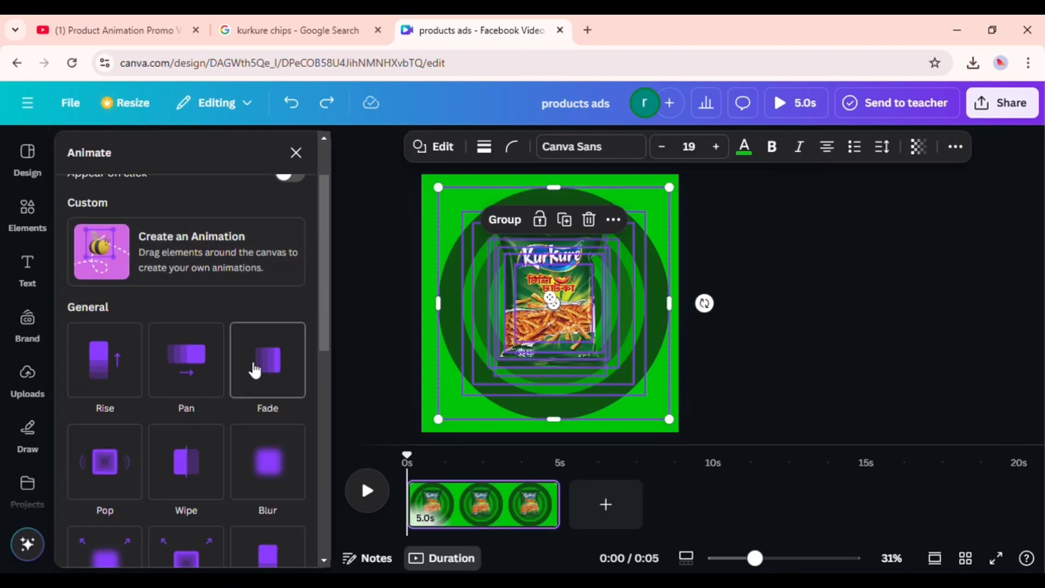
pyautogui.click(117, 478)
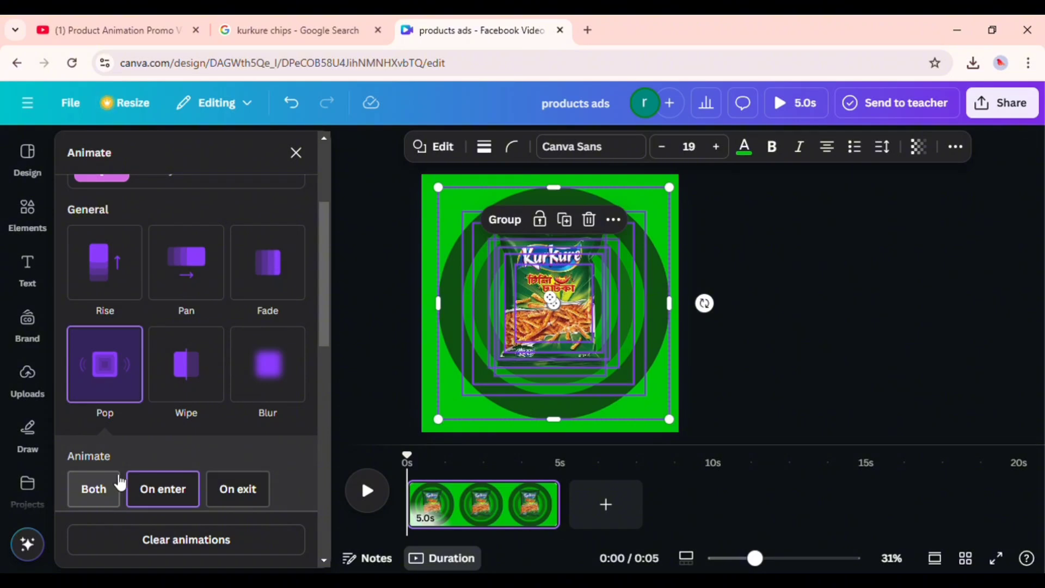
# Slow the Pop animation of the rings and pack almost to the minimum, giving the pack alone a slightly faster speed.
pyautogui.scroll(-2, 183, 429)
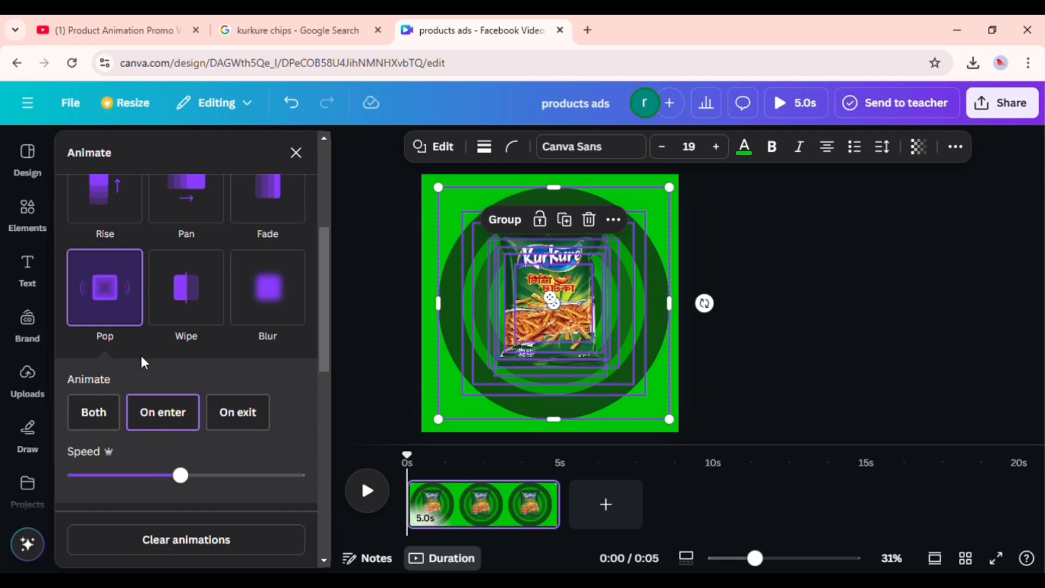
pyautogui.moveTo(180, 475); pyautogui.dragTo(75, 477)
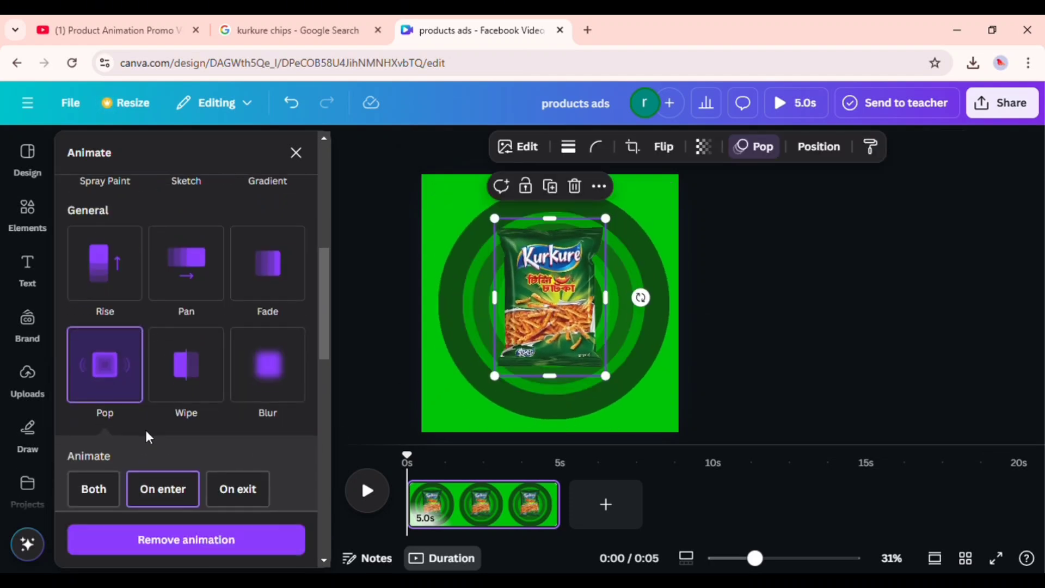
pyautogui.scroll(-2, 146, 432)
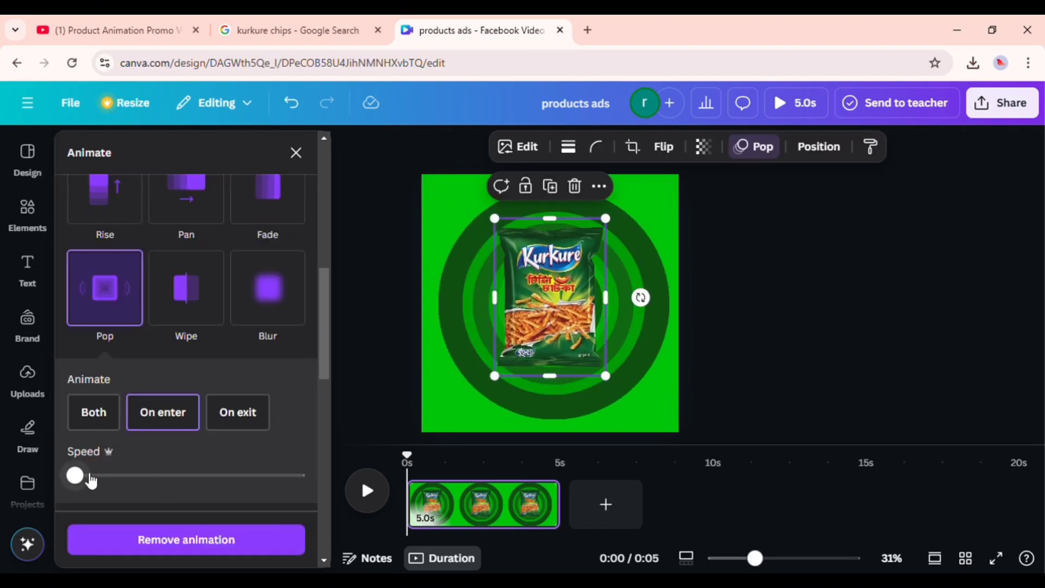
pyautogui.moveTo(76, 476); pyautogui.dragTo(111, 477)
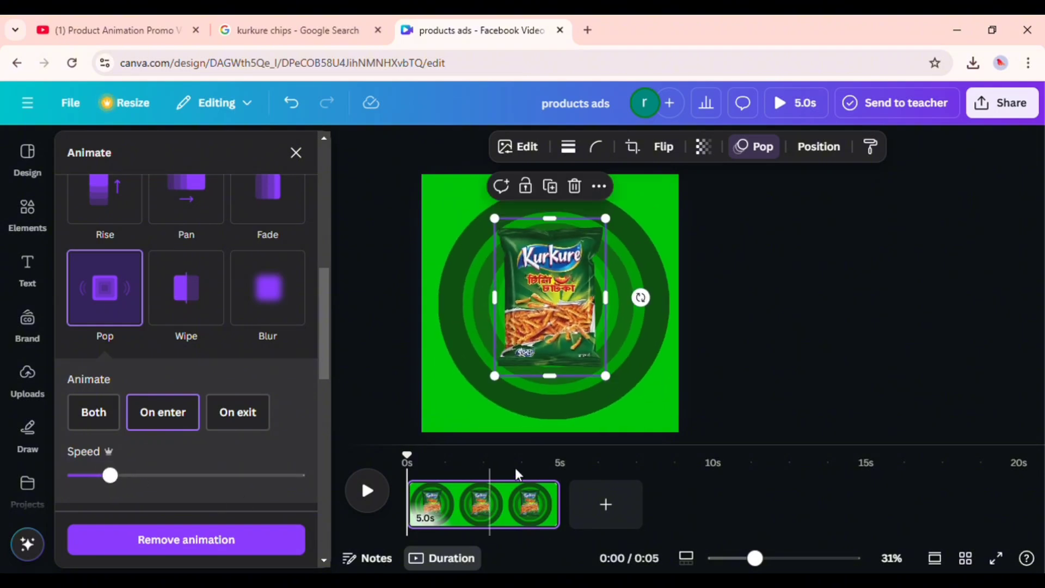
# Duplicate the animated 5-second page twice to make three pages in total.
pyautogui.rightClick(525, 504)
pyautogui.click(589, 256)
pyautogui.rightClick(405, 503)
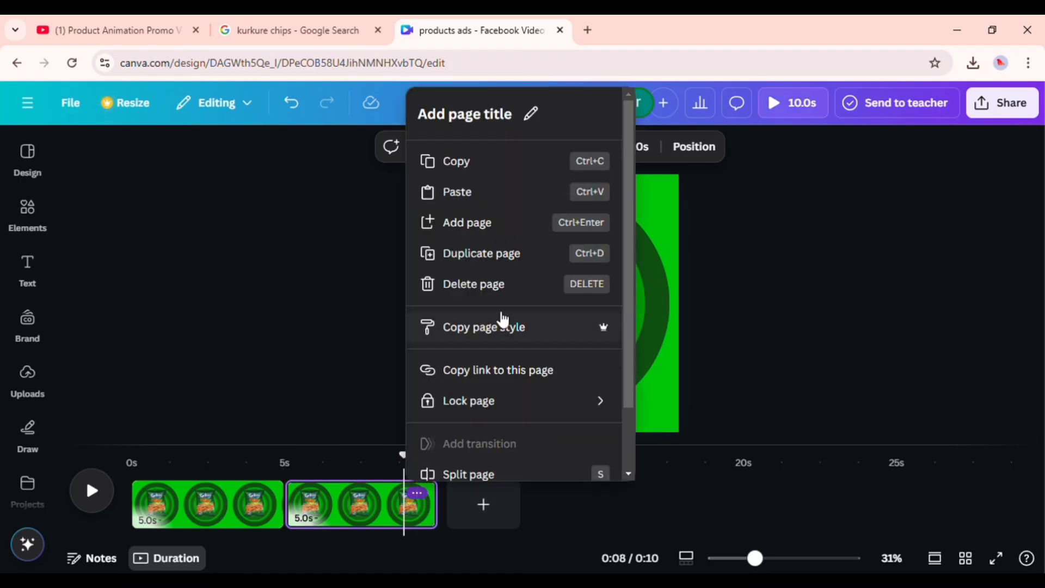
pyautogui.click(478, 255)
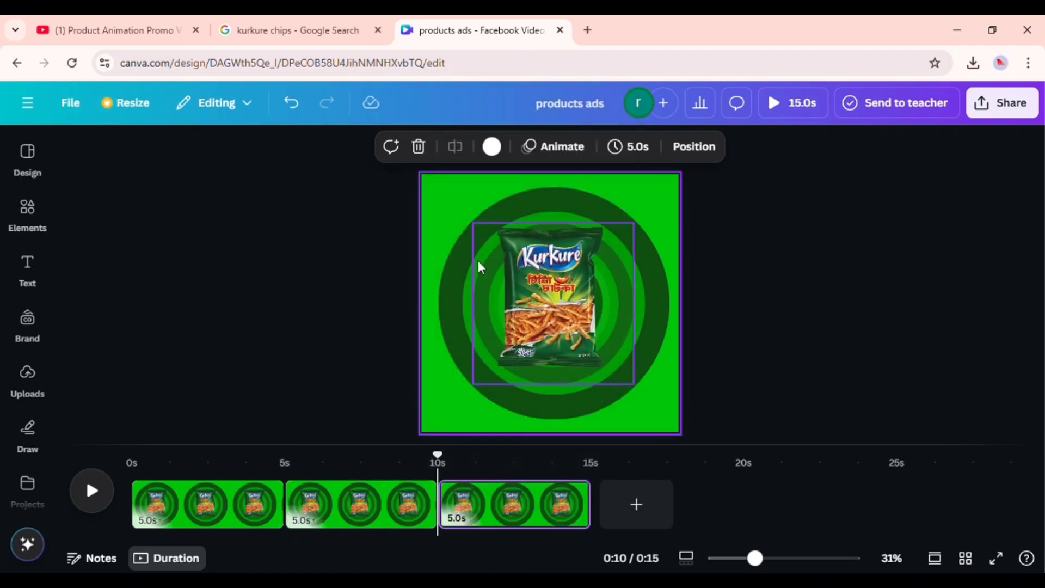
# Add the uploaded orange Kurkure pack with Bengali lettering to the second page and remove its background.
pyautogui.click(357, 504)
pyautogui.click(27, 375)
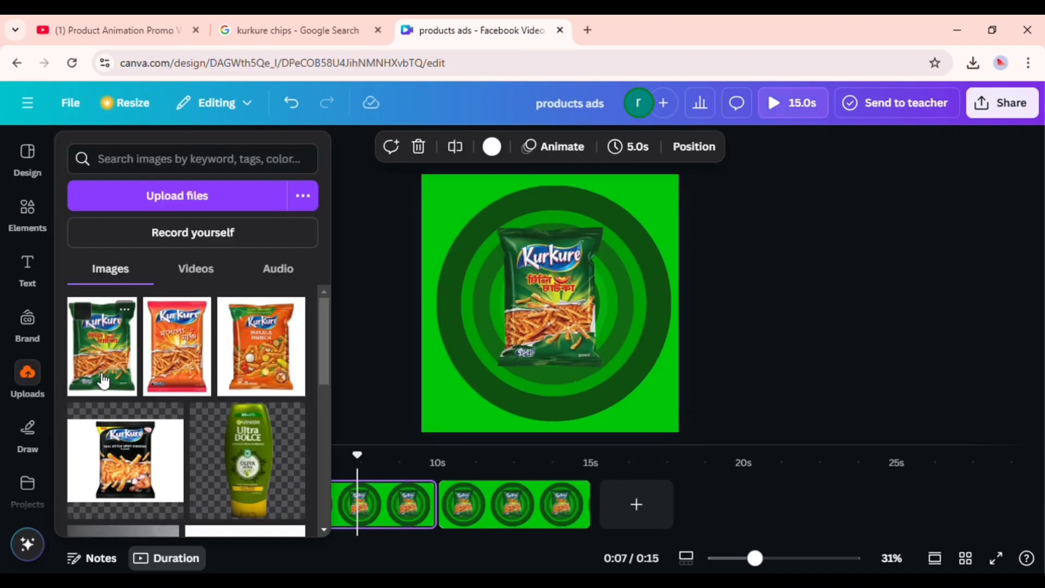
pyautogui.moveTo(178, 348); pyautogui.dragTo(550, 323)
pyautogui.click(373, 158)
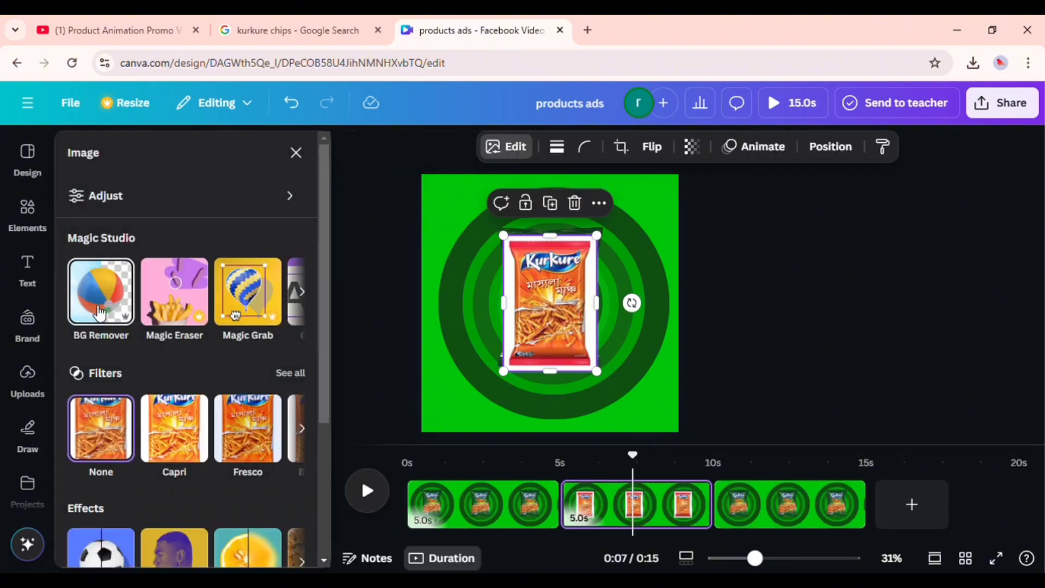
pyautogui.click(99, 314)
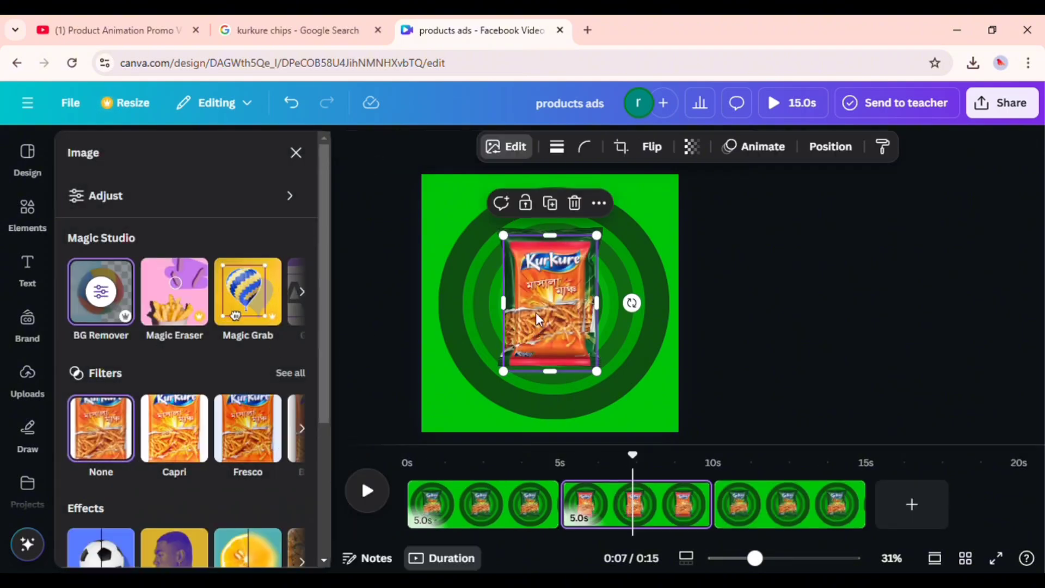
# Delete the green pack behind the orange one on the second page, keeping the orange pack centred.
pyautogui.moveTo(536, 315); pyautogui.dragTo(546, 282)
pyautogui.click(527, 283)
pyautogui.click(574, 186)
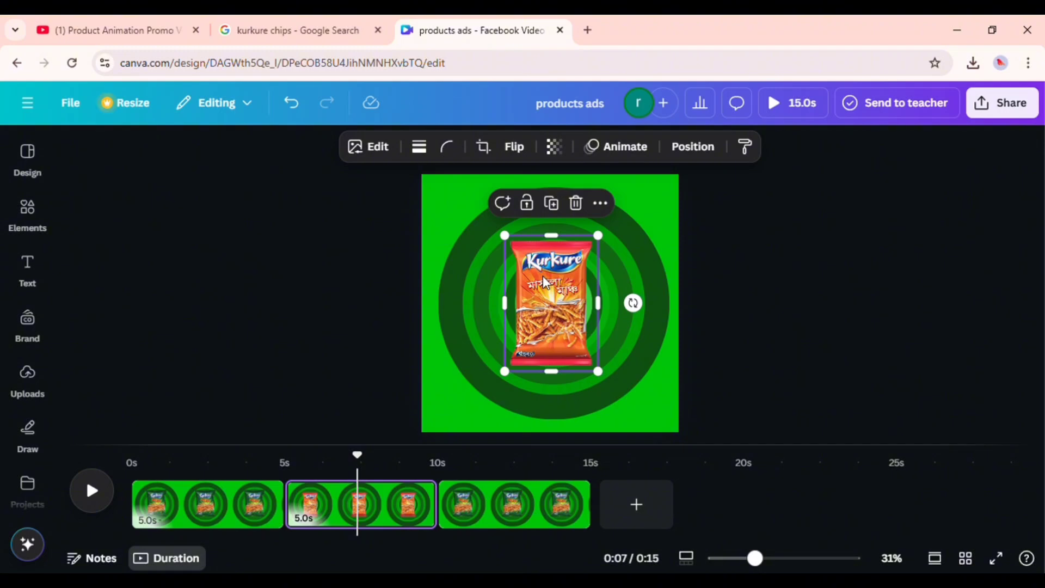
# Fill the large circle just outside the very dark green ring with orange #C45800 on the second page.
pyautogui.click(462, 192)
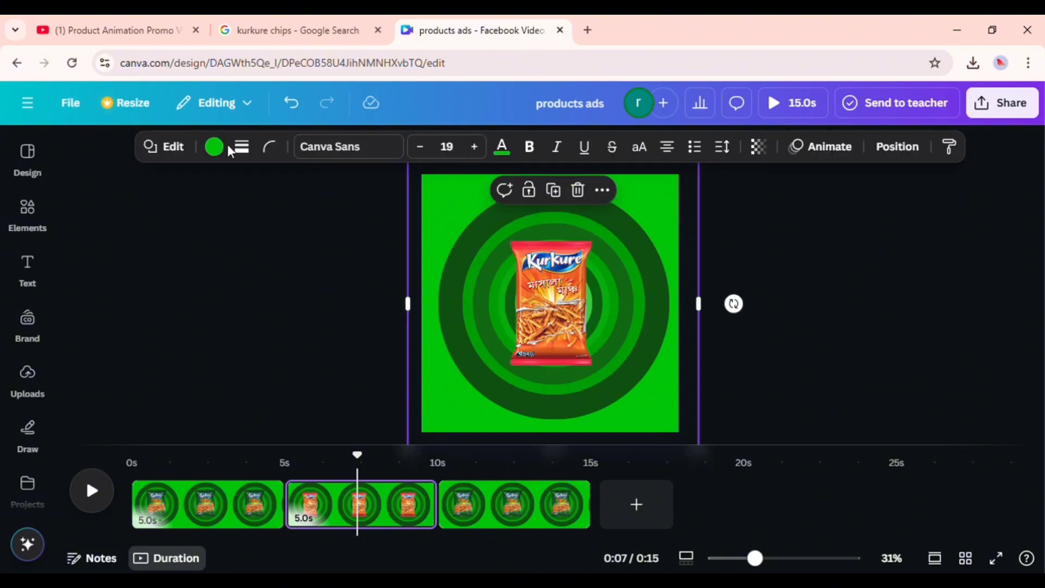
pyautogui.click(215, 145)
pyautogui.click(85, 281)
pyautogui.moveTo(150, 450); pyautogui.dragTo(98, 450)
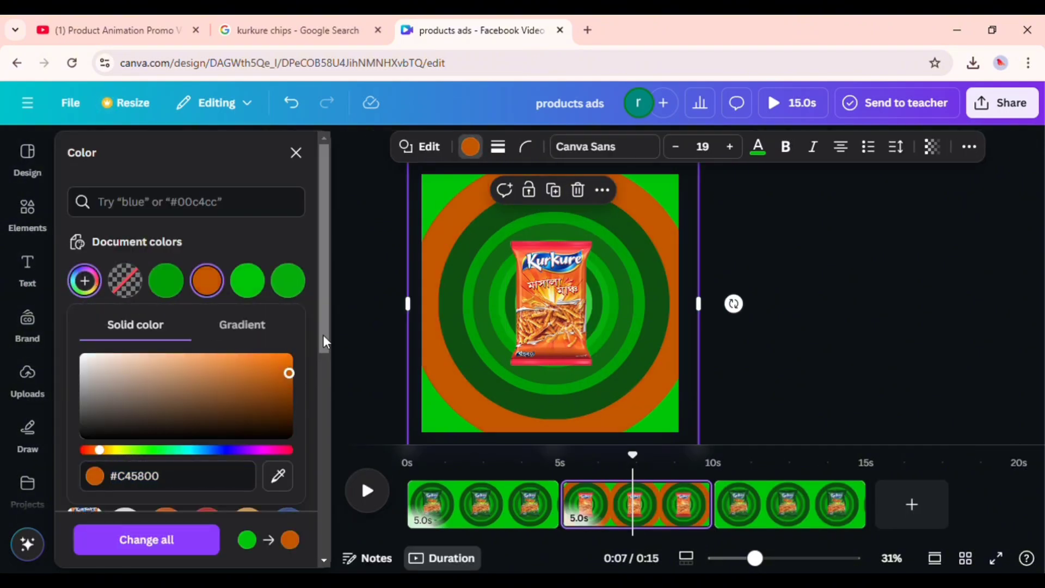
# Fill the second page's central circle with the same orange already used in the document.
pyautogui.click(969, 147)
pyautogui.click(917, 177)
pyautogui.click(239, 341)
pyautogui.click(471, 146)
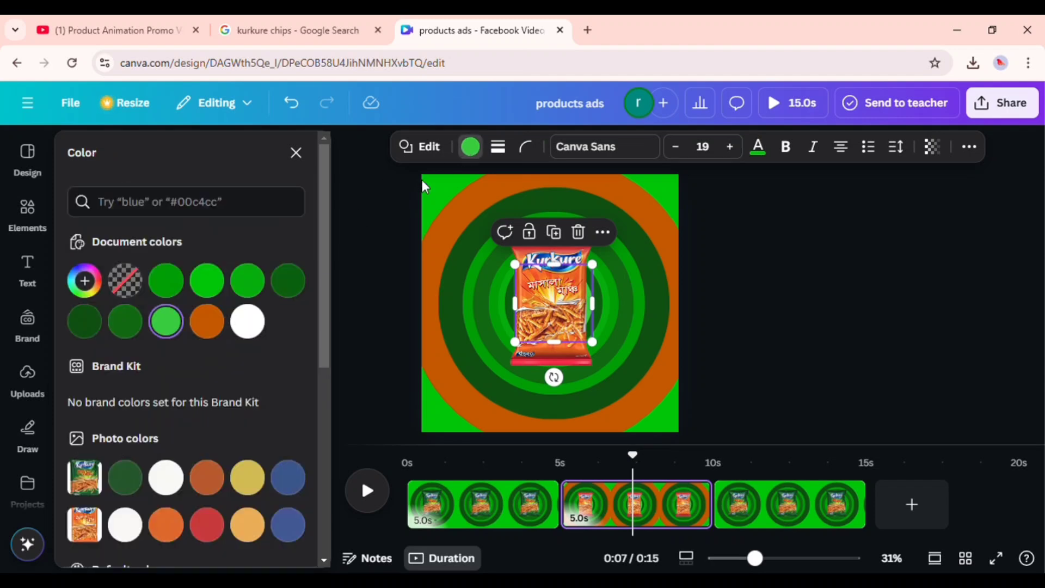
pyautogui.click(209, 321)
# Fill the dark green ring directly around the central circle with a custom deep red.
pyautogui.click(969, 147)
pyautogui.click(917, 180)
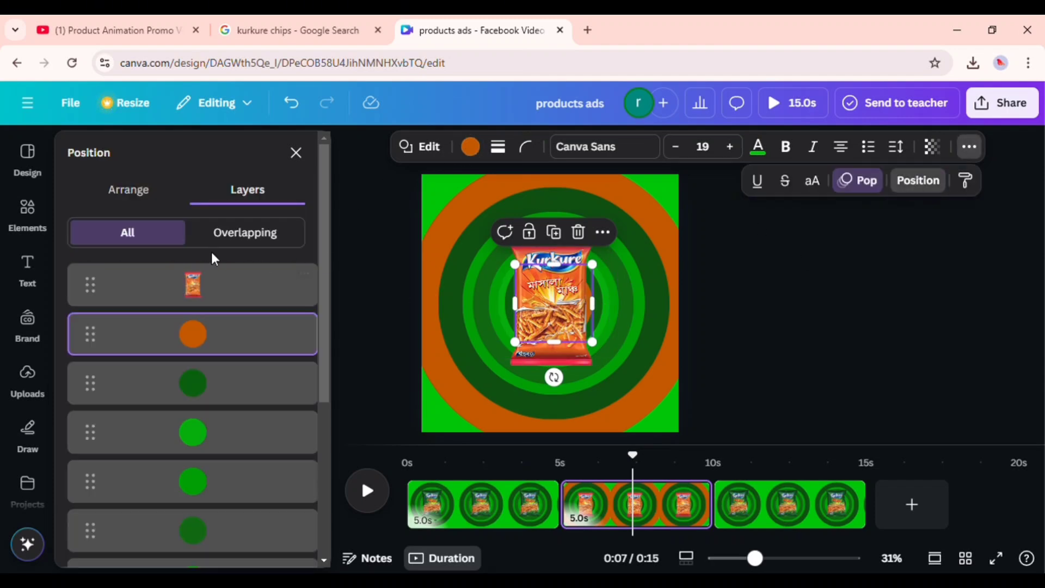
pyautogui.click(217, 380)
pyautogui.click(470, 146)
pyautogui.click(84, 281)
pyautogui.moveTo(144, 450); pyautogui.dragTo(87, 450)
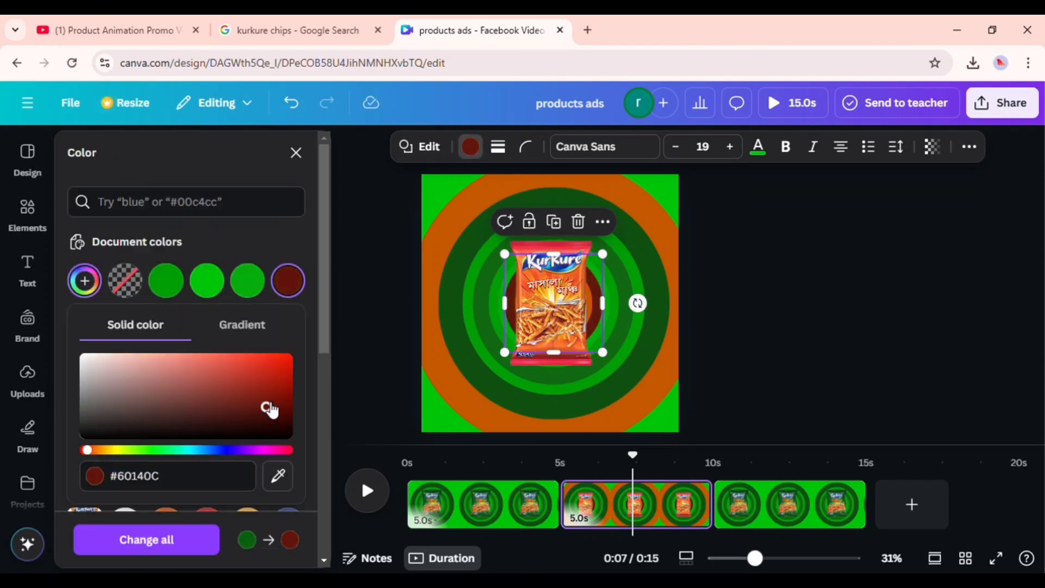
pyautogui.moveTo(266, 407); pyautogui.dragTo(298, 387)
pyautogui.click(296, 152)
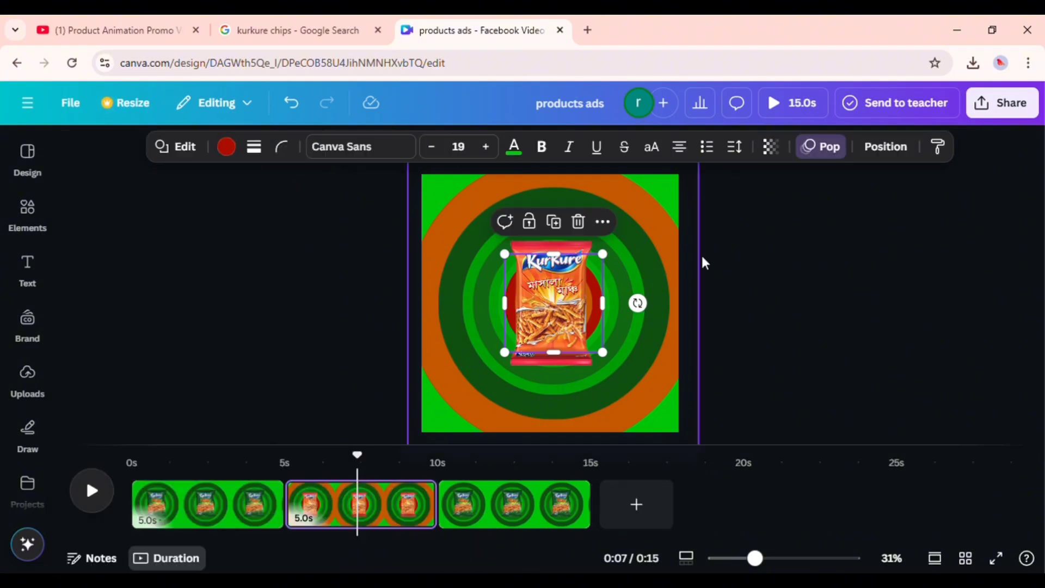
# Fill the green ring just outside the deep red one on the second page with brownish orange #AD5B05.
pyautogui.click(886, 145)
pyautogui.click(210, 435)
pyautogui.click(470, 146)
pyautogui.click(84, 280)
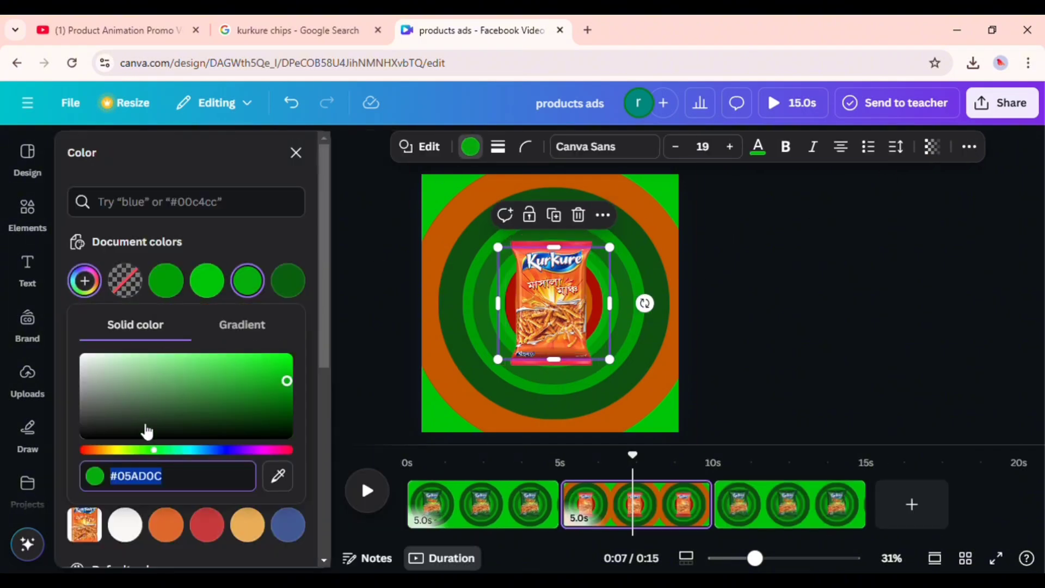
pyautogui.moveTo(152, 449); pyautogui.dragTo(101, 449)
# Fill the green ring just outside the brownish-orange one on the second page with dark red #741403.
pyautogui.click(969, 147)
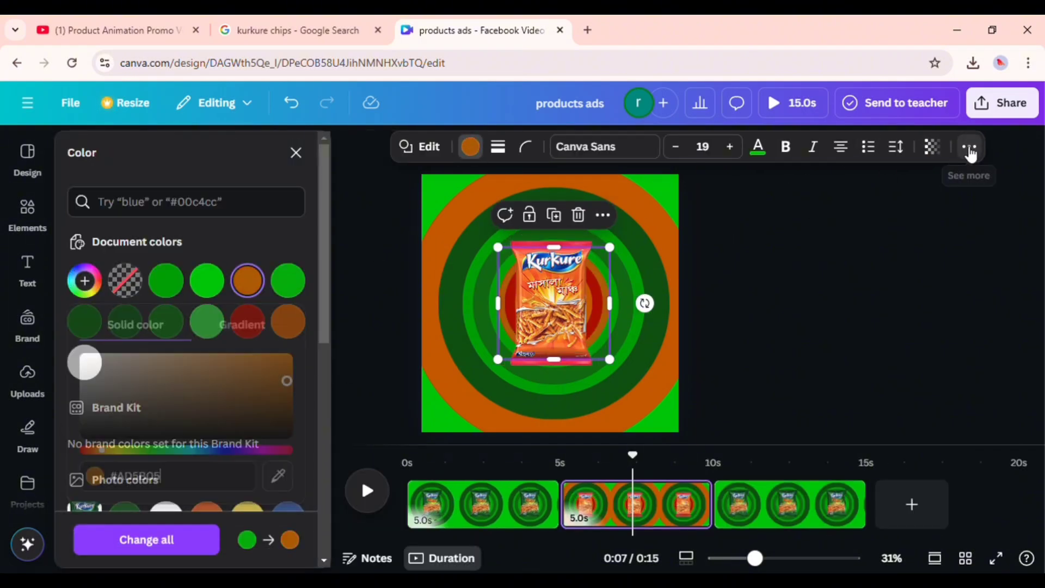
pyautogui.click(919, 177)
pyautogui.click(168, 476)
pyautogui.click(470, 146)
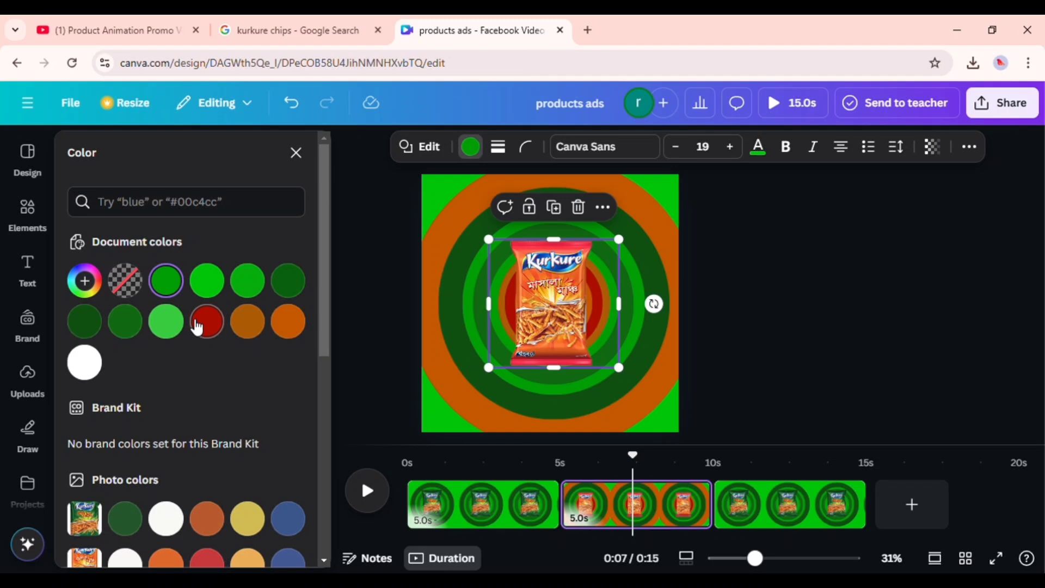
pyautogui.click(95, 298)
pyautogui.moveTo(152, 449); pyautogui.dragTo(89, 449)
pyautogui.click(287, 400)
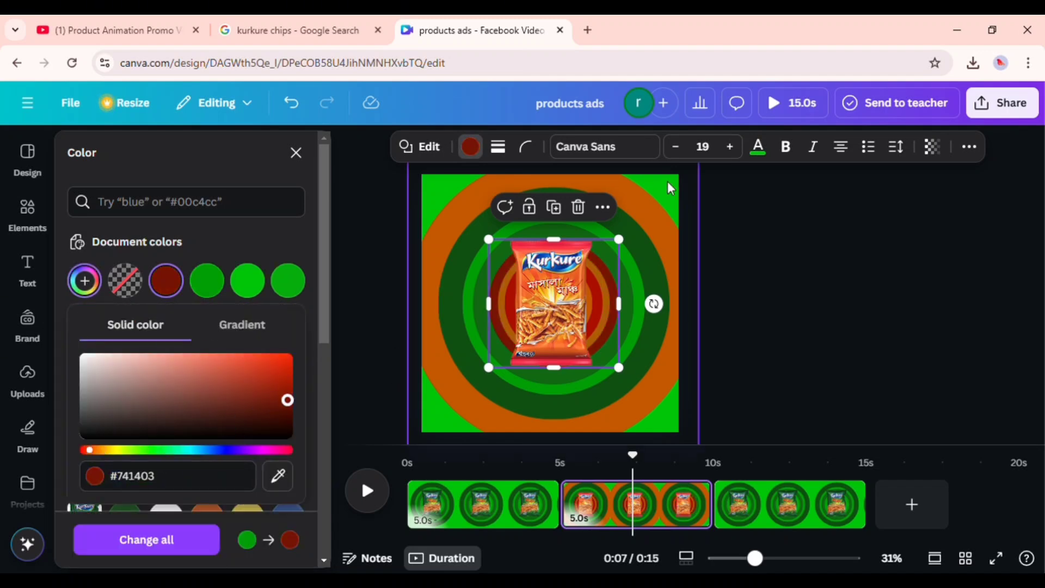
# Fill the dark green ring just outside the #741403 ring on the second page with golden brown #945D00.
pyautogui.click(969, 147)
pyautogui.click(916, 179)
pyautogui.click(217, 523)
pyautogui.click(470, 146)
pyautogui.click(85, 280)
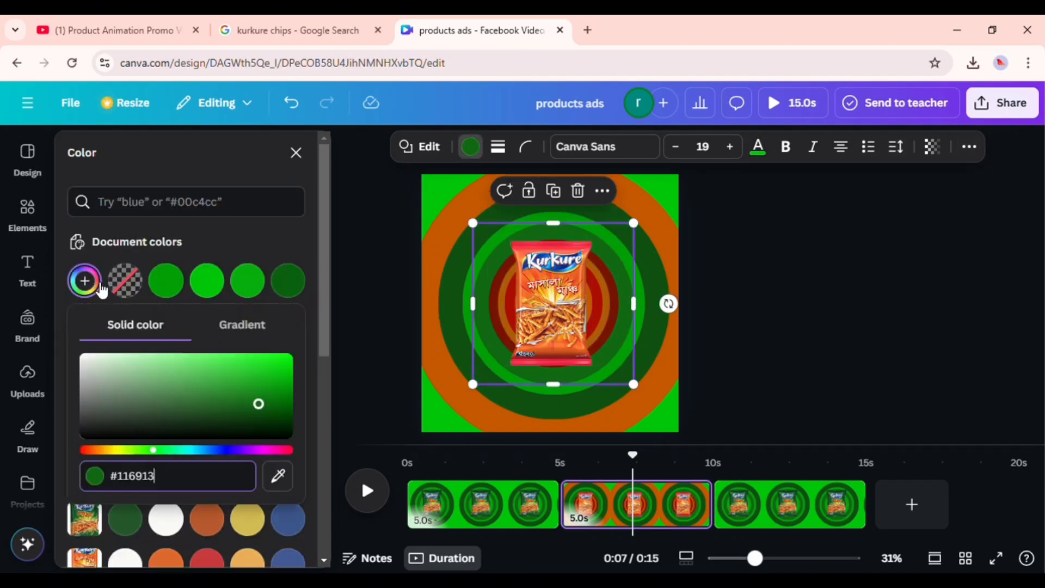
pyautogui.moveTo(88, 450); pyautogui.dragTo(106, 451)
pyautogui.moveTo(258, 414); pyautogui.dragTo(295, 389)
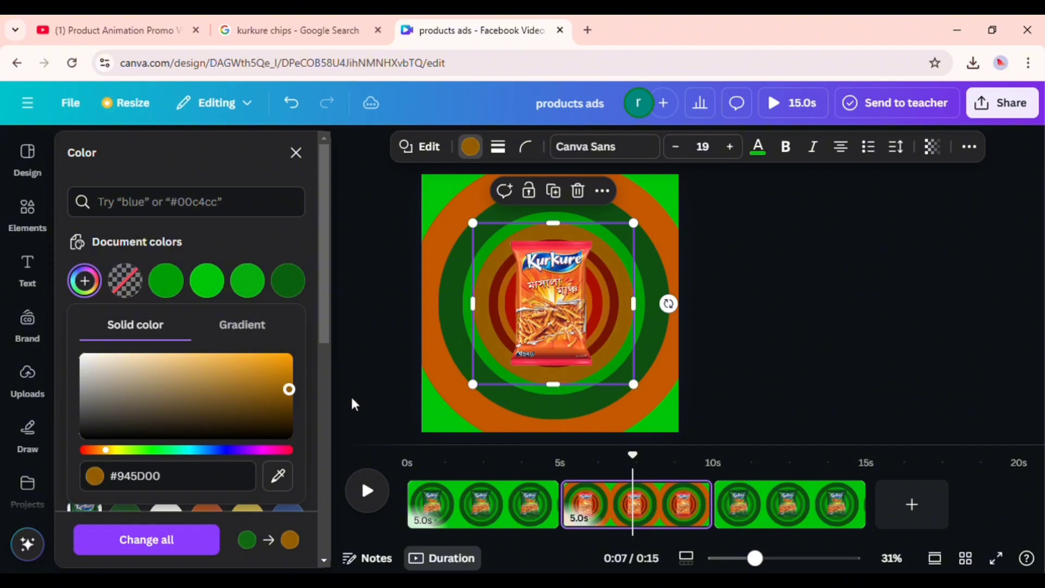
# Fill the bright green ring around the golden-brown one on the second page with the document's dark red #741403.
pyautogui.click(970, 146)
pyautogui.click(919, 179)
pyautogui.click(167, 373)
pyautogui.click(471, 147)
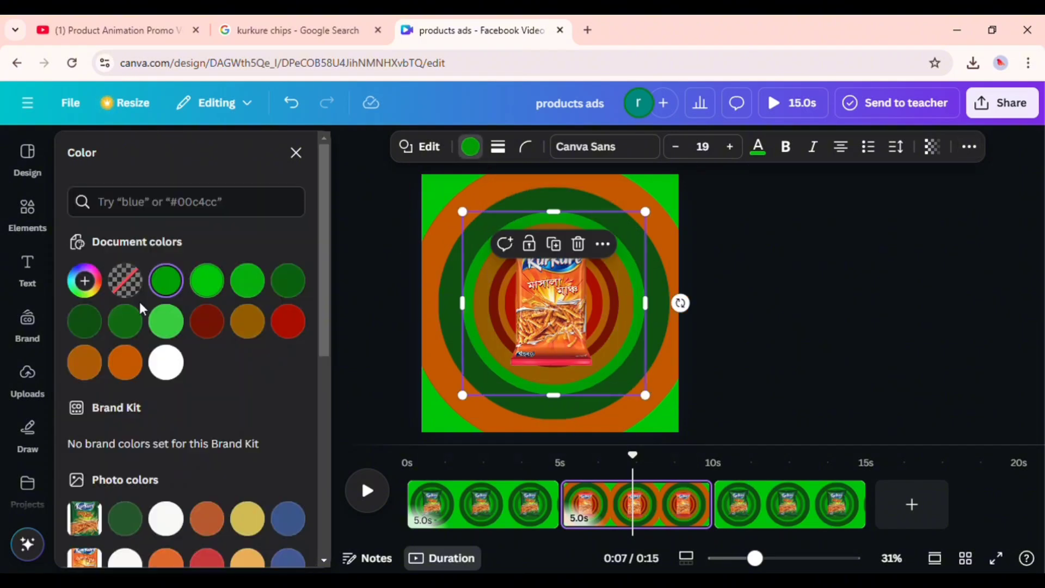
pyautogui.click(207, 323)
# Fill the very dark green ring inside the large orange circle on the second page with a custom bright red.
pyautogui.click(969, 147)
pyautogui.click(919, 179)
pyautogui.scroll(-3, 212, 434)
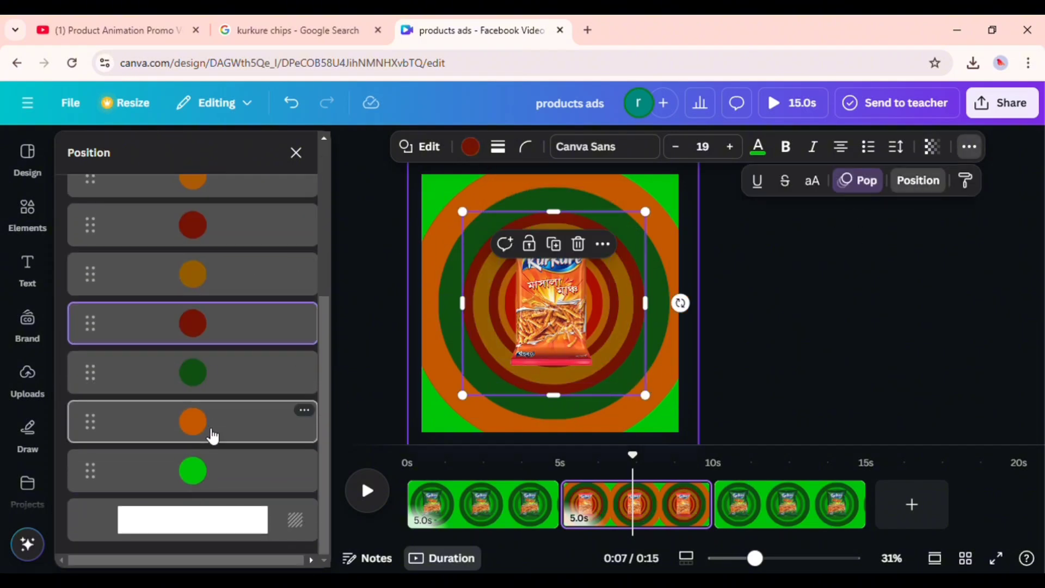
pyautogui.click(209, 371)
pyautogui.click(470, 146)
pyautogui.click(82, 274)
pyautogui.click(85, 449)
pyautogui.moveTo(262, 401); pyautogui.dragTo(308, 383)
# Fill the green background shape behind the second page's rings with the document's bright red.
pyautogui.click(969, 147)
pyautogui.click(919, 179)
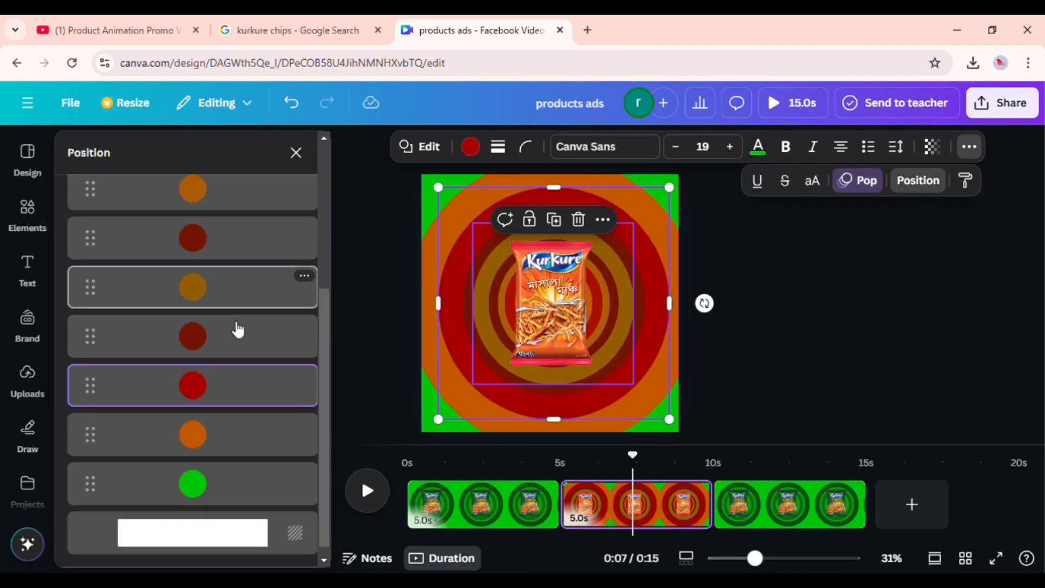
pyautogui.click(231, 471)
pyautogui.click(470, 146)
pyautogui.click(288, 321)
pyautogui.click(296, 152)
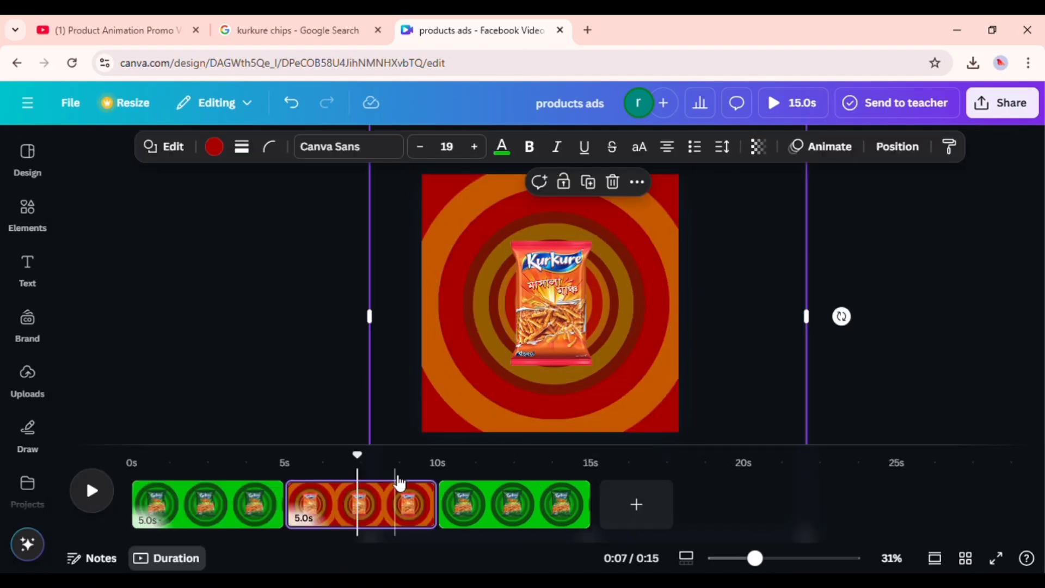
# Play the video through to the third page, add the uploaded Masala Munch pack there and remove its image background.
pyautogui.click(91, 490)
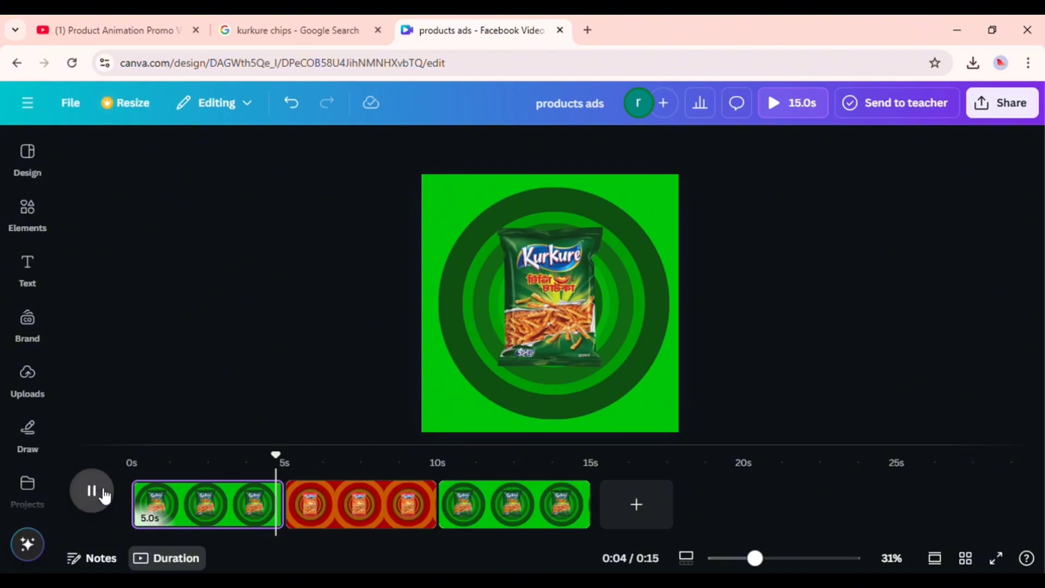
pyautogui.click(100, 494)
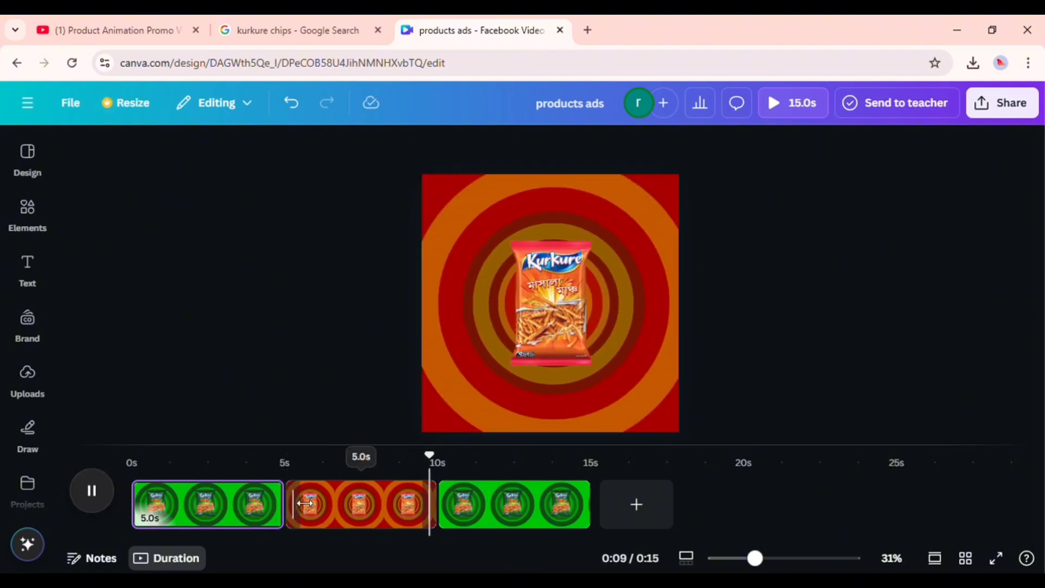
pyautogui.click(32, 381)
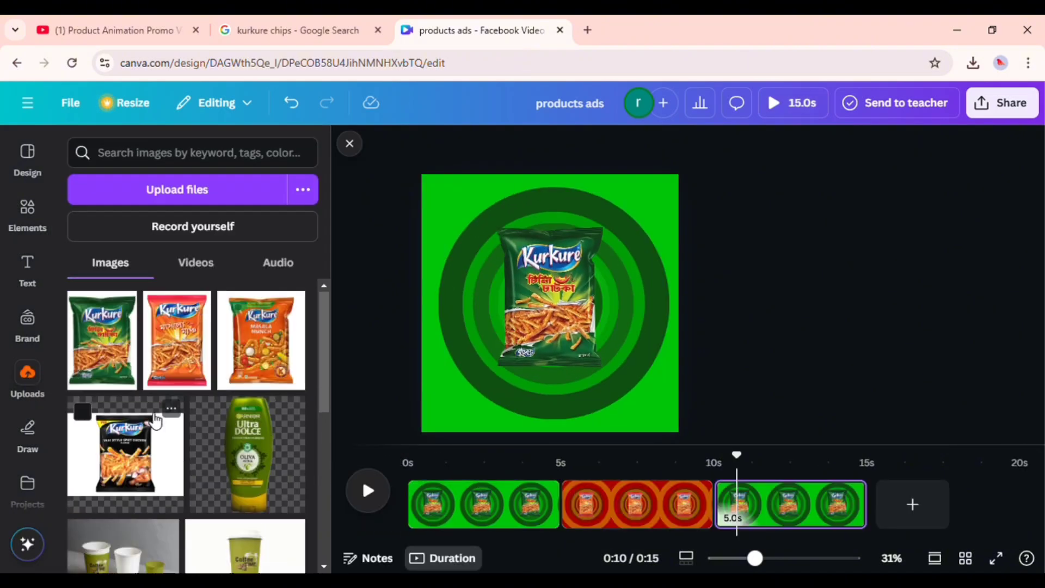
pyautogui.click(260, 354)
pyautogui.click(505, 146)
pyautogui.click(128, 309)
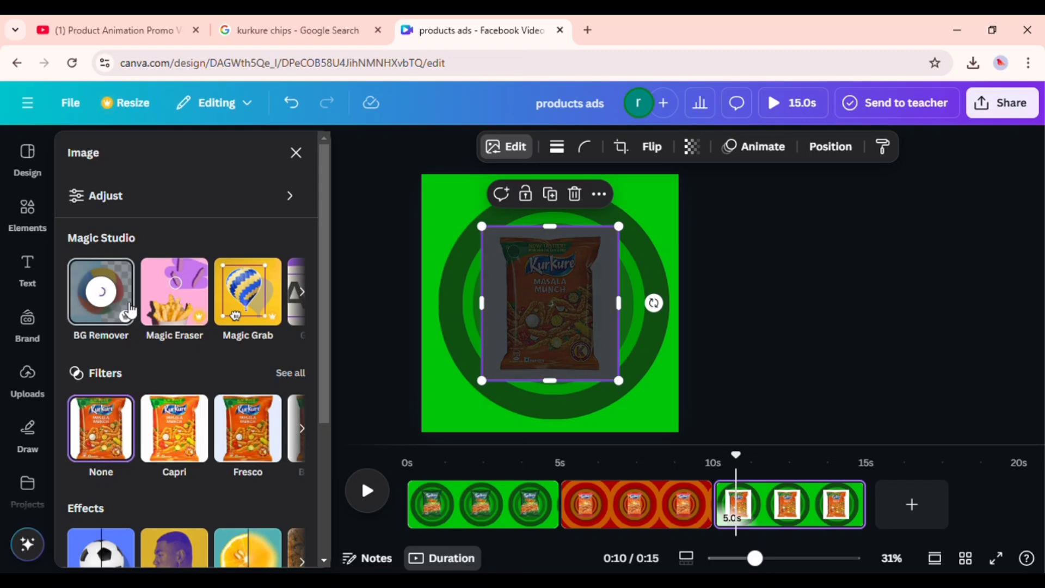
# Delete the green pack behind the Masala Munch pack on the third page, then enlarge and centre the new pack.
pyautogui.moveTo(540, 296); pyautogui.dragTo(562, 297)
pyautogui.click(544, 242)
pyautogui.press('Delete')
pyautogui.moveTo(638, 390); pyautogui.dragTo(633, 394)
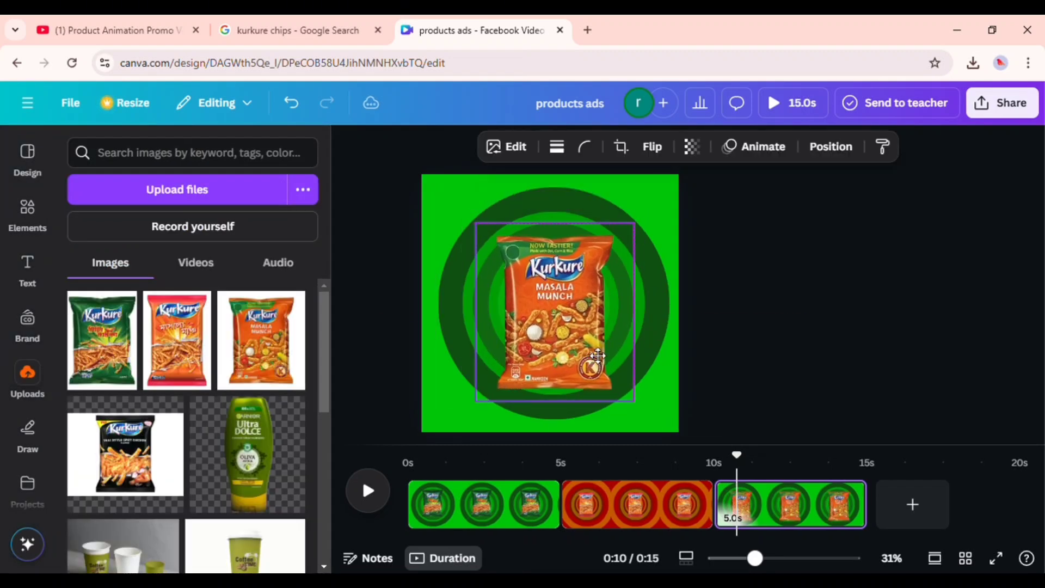
# Fill the third page's light green central circle with a darker green from the document colours.
pyautogui.click(831, 153)
pyautogui.click(831, 146)
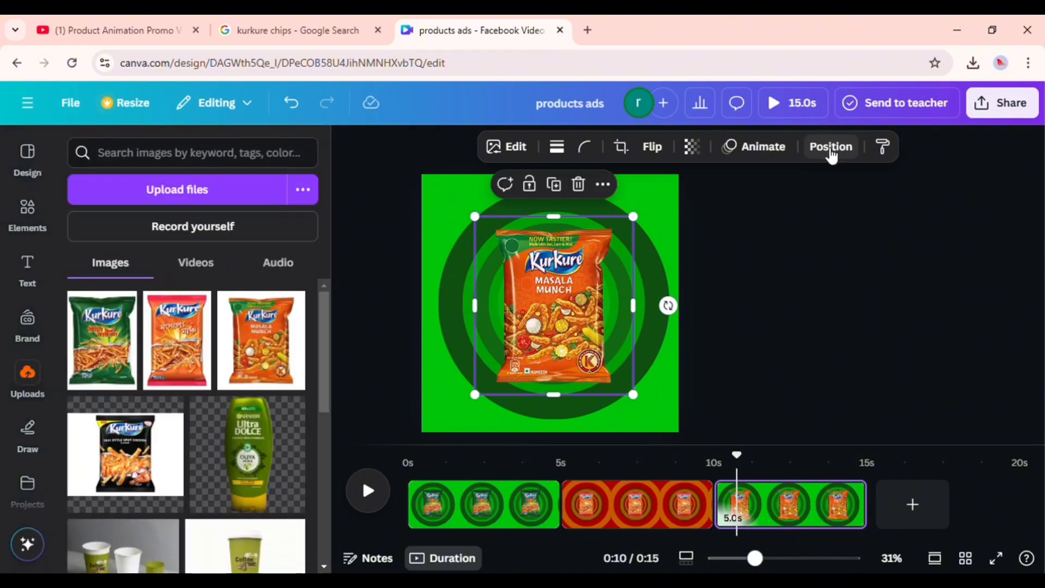
pyautogui.click(830, 147)
pyautogui.click(199, 334)
pyautogui.click(471, 147)
pyautogui.click(249, 288)
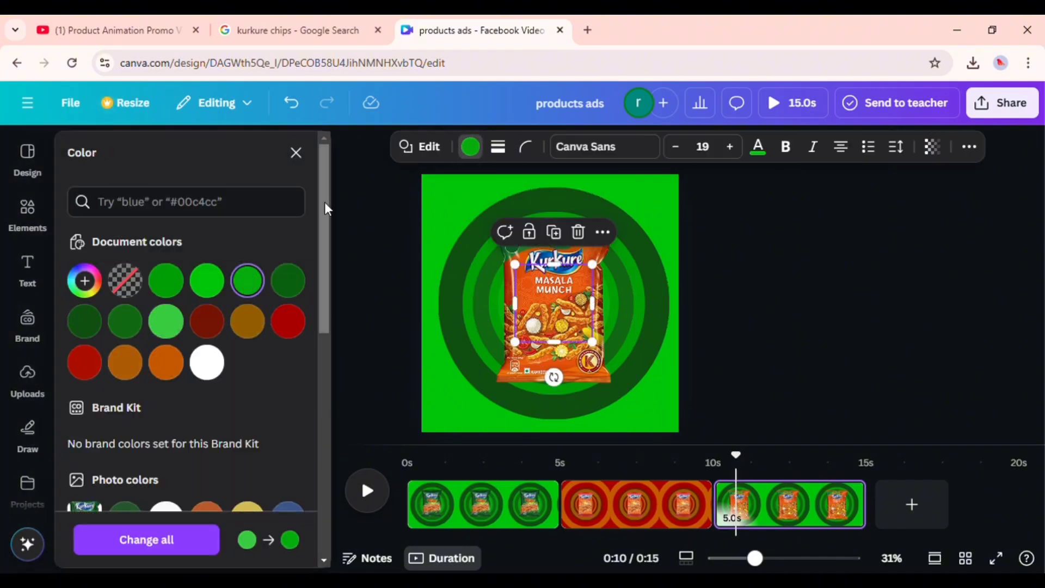
pyautogui.click(843, 350)
pyautogui.click(571, 314)
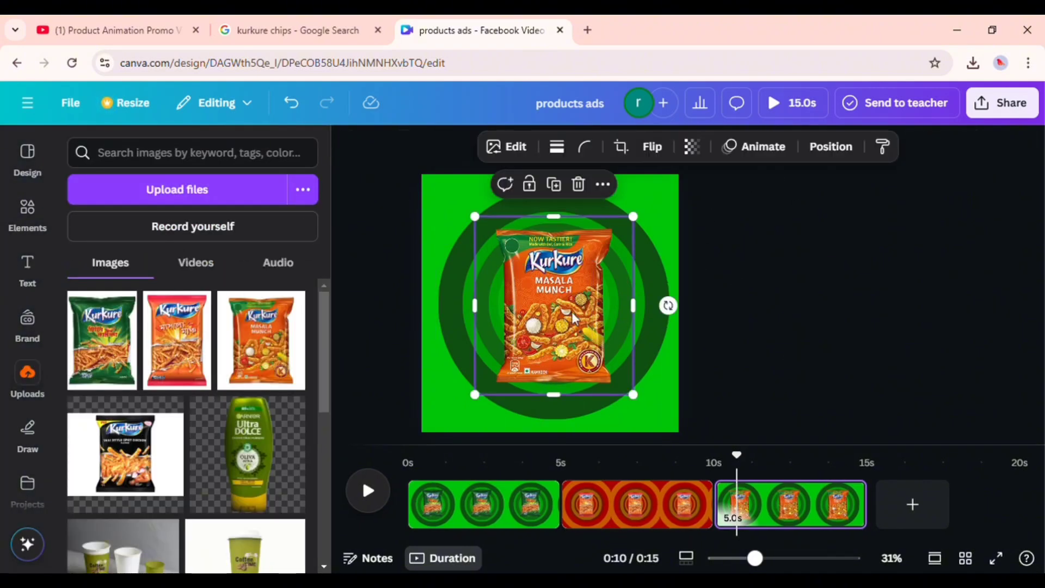
# Fill the central circle behind the Masala Munch pack on the third page with a custom bright yellow.
pyautogui.click(673, 219)
pyautogui.click(968, 147)
pyautogui.click(920, 180)
pyautogui.click(233, 334)
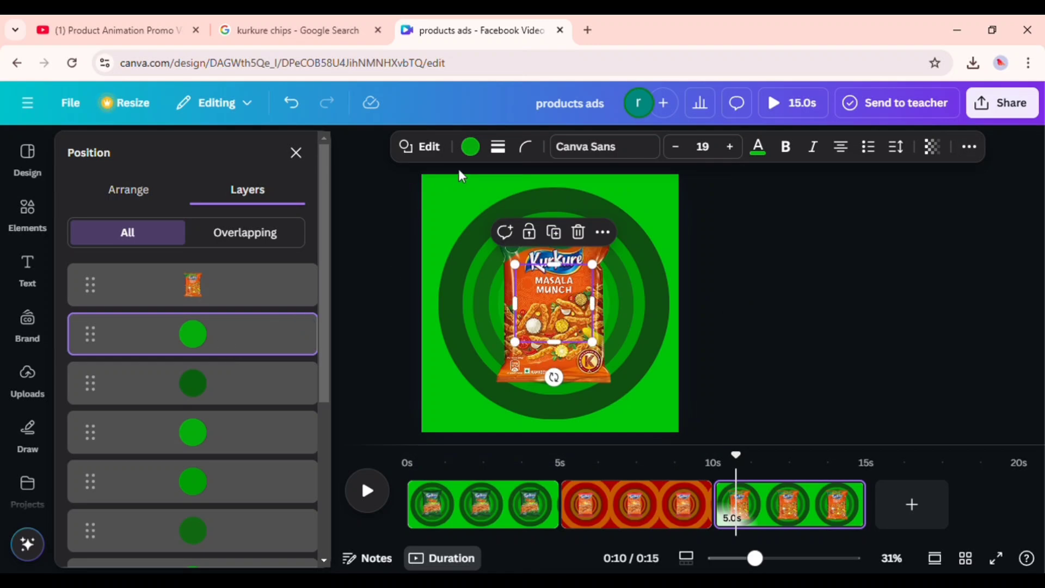
pyautogui.click(471, 147)
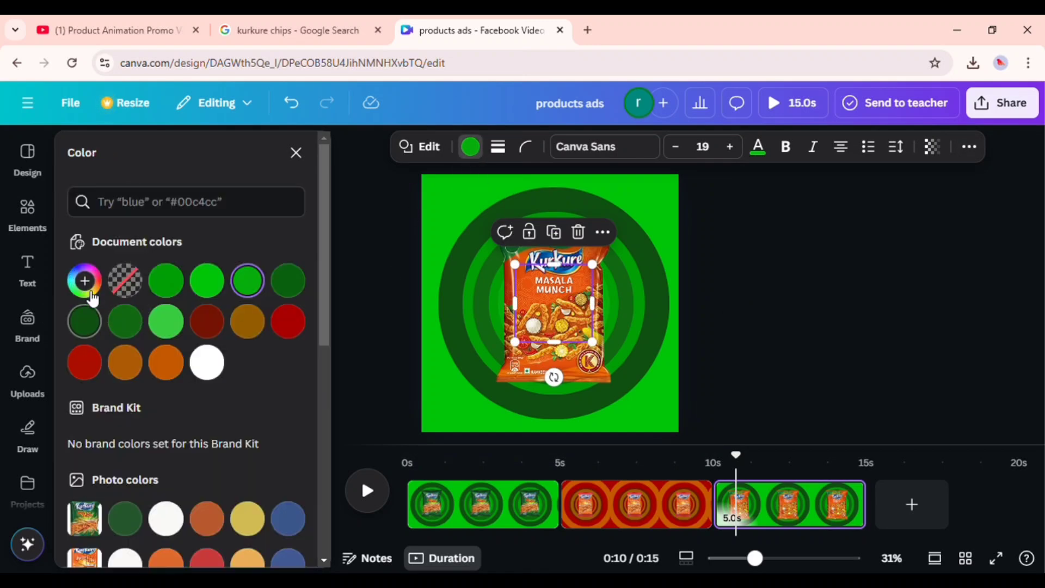
pyautogui.click(85, 280)
pyautogui.moveTo(146, 449); pyautogui.dragTo(117, 456)
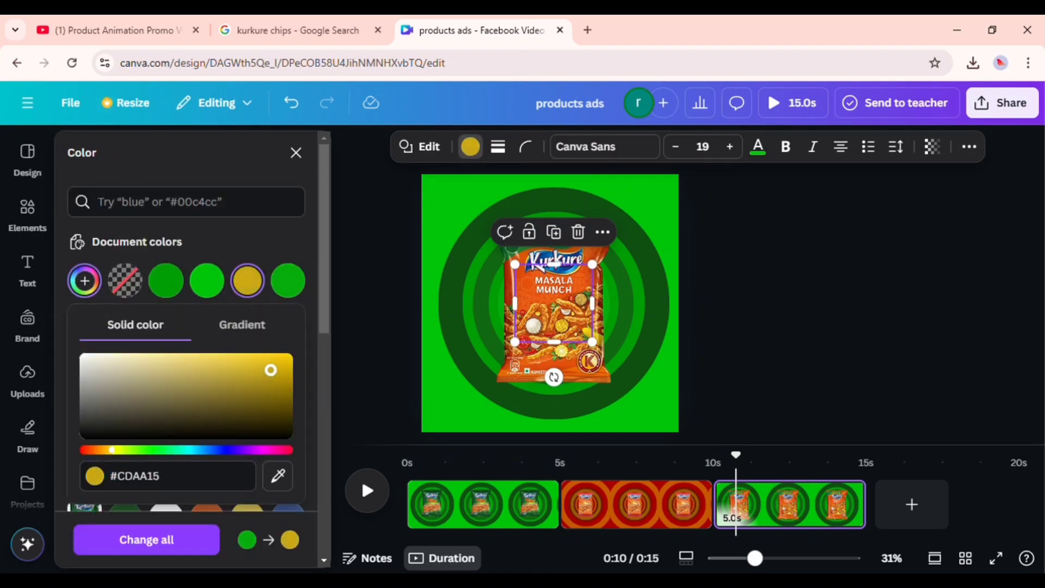
pyautogui.press('Escape')
# Fill the dark green ring directly around the third page's central circle with the document's brownish orange #AD5B05.
pyautogui.click(969, 146)
pyautogui.click(914, 180)
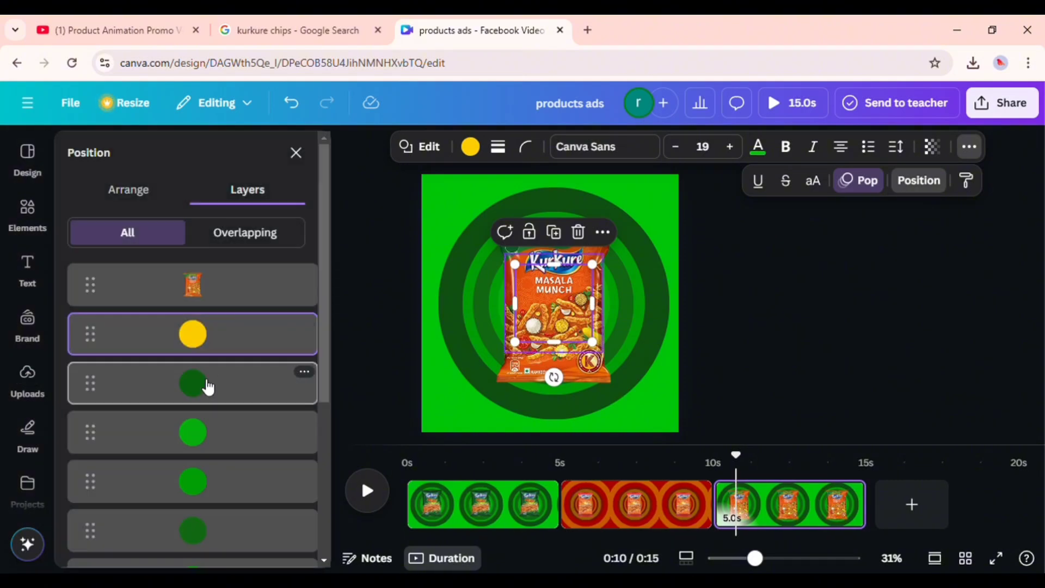
pyautogui.click(207, 383)
pyautogui.click(470, 146)
pyautogui.click(125, 361)
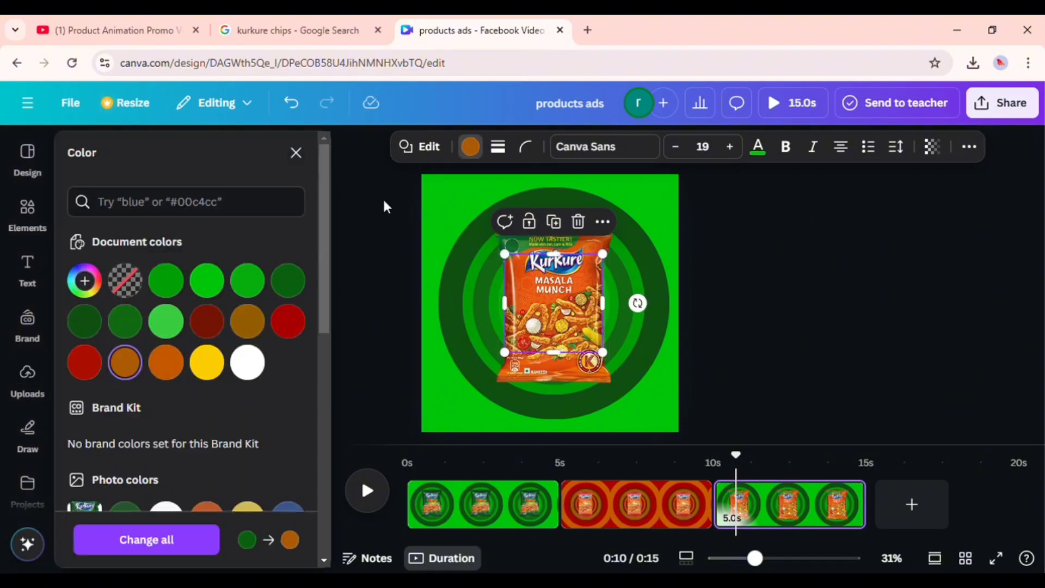
# Fill the green ring just outside the innermost brownish-orange one on the third page with a custom golden yellow.
pyautogui.click(968, 146)
pyautogui.click(295, 153)
pyautogui.click(355, 145)
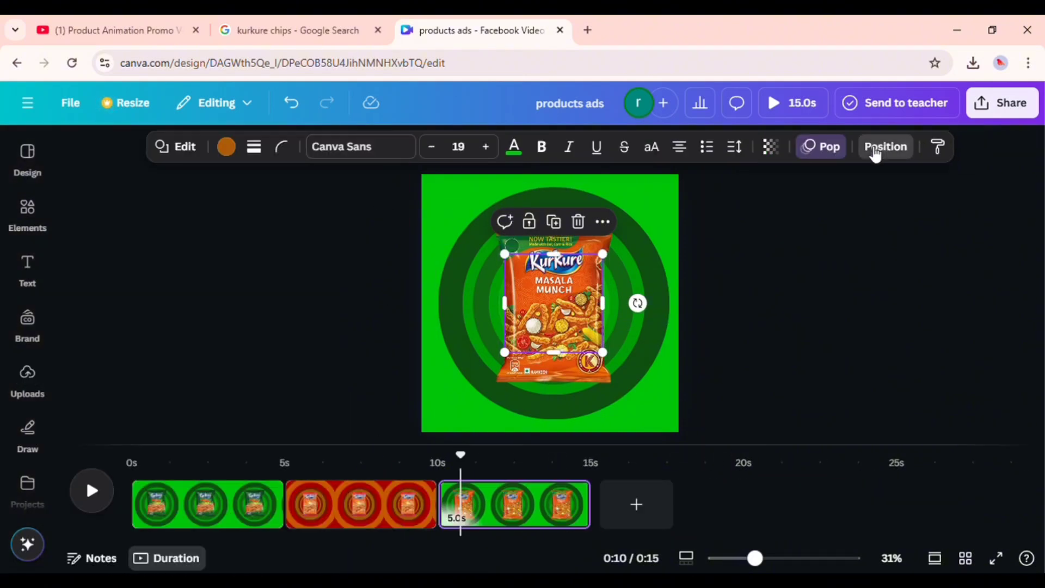
pyautogui.click(877, 147)
pyautogui.click(195, 427)
pyautogui.click(470, 146)
pyautogui.click(111, 449)
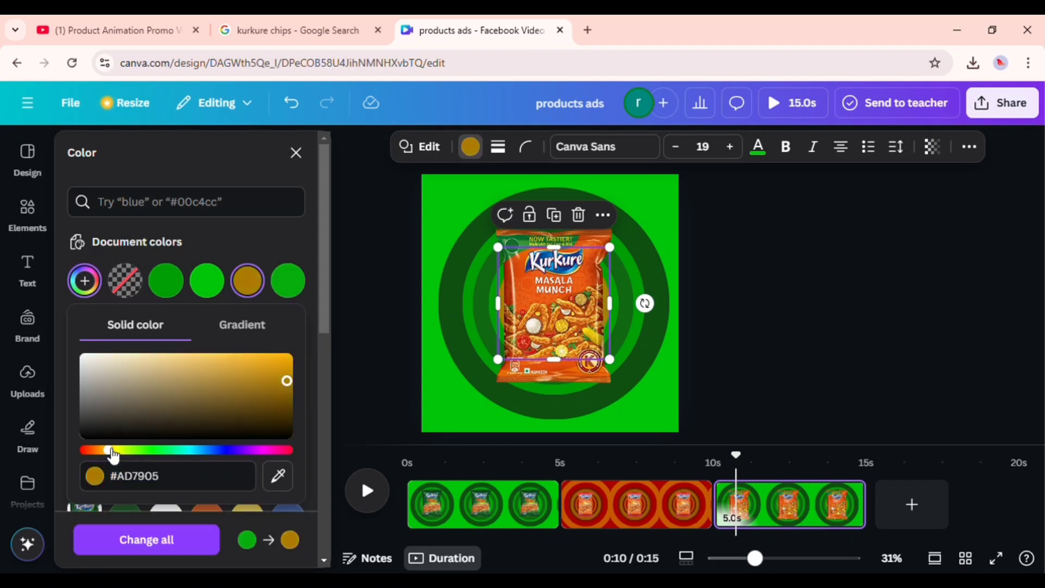
pyautogui.moveTo(285, 380); pyautogui.dragTo(288, 362)
# Fill the green ring just outside the golden yellow one on the third page with dark yellow #B89603.
pyautogui.click(969, 146)
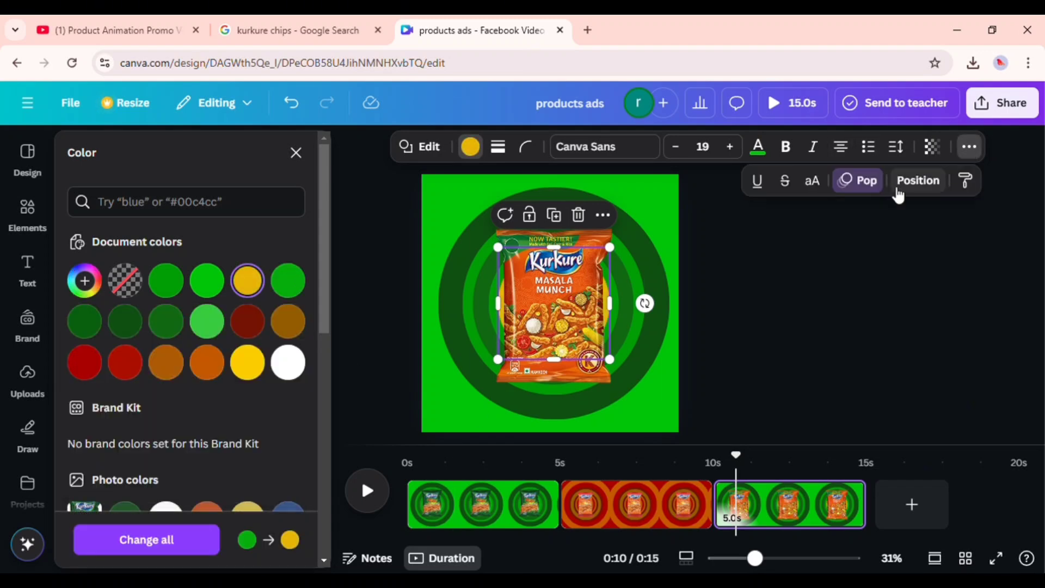
pyautogui.click(933, 179)
pyautogui.click(217, 478)
pyautogui.click(470, 147)
pyautogui.click(84, 281)
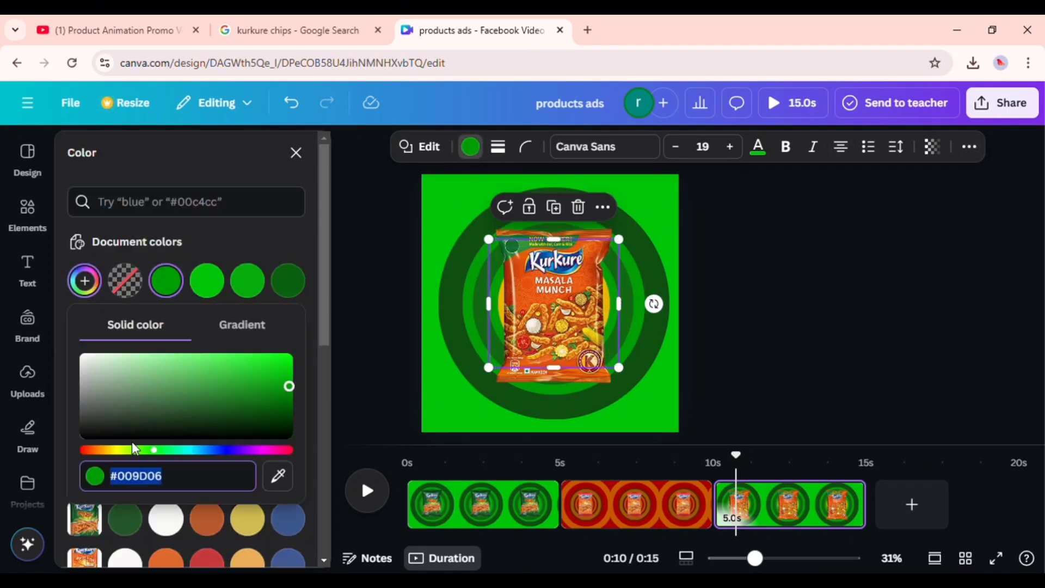
pyautogui.click(111, 449)
pyautogui.moveTo(286, 385); pyautogui.dragTo(288, 377)
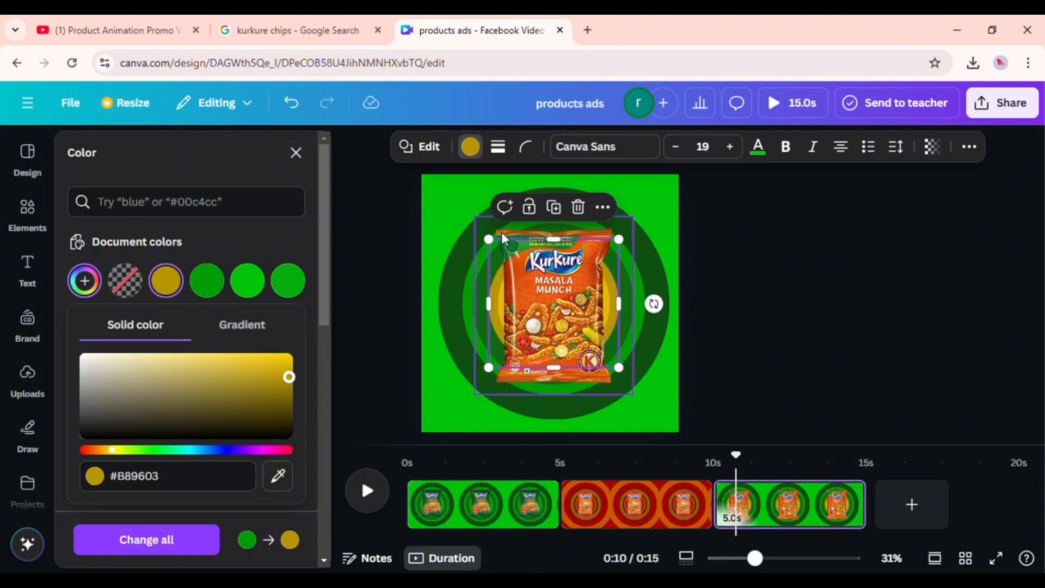
# Fill the dark green ring just outside the dark yellow one on the third page with the document's brownish orange.
pyautogui.click(969, 147)
pyautogui.click(918, 179)
pyautogui.click(231, 452)
pyautogui.click(470, 147)
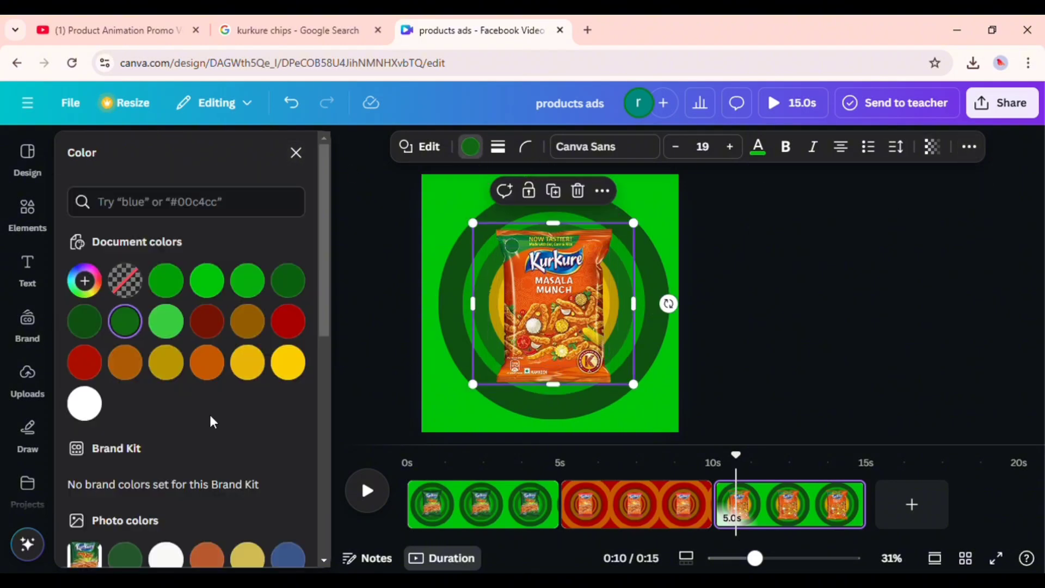
pyautogui.click(125, 362)
# Fill the green ring inside the very dark green one on the third page with the document's golden yellow.
pyautogui.click(969, 146)
pyautogui.click(918, 179)
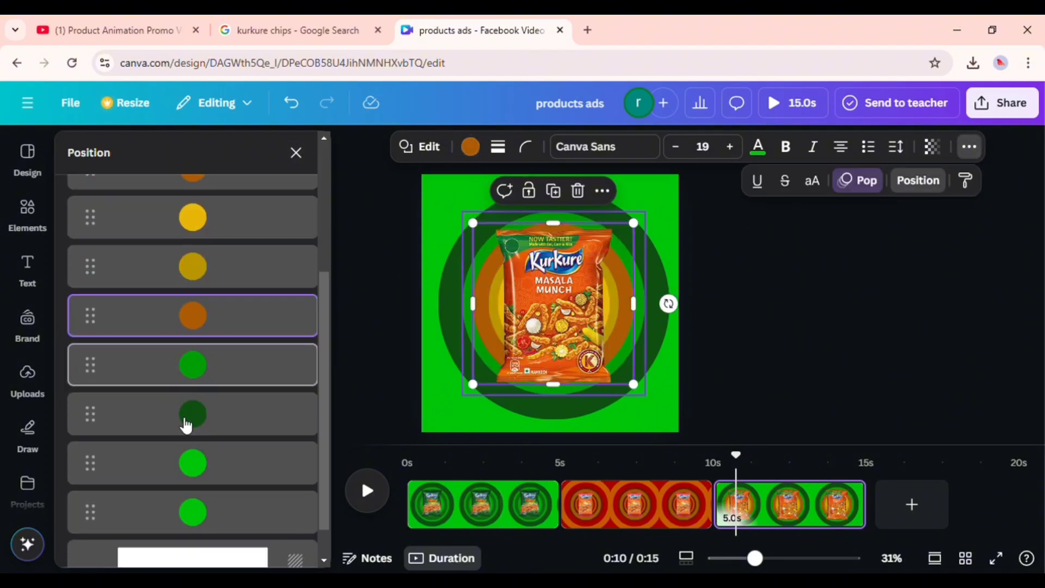
pyautogui.click(192, 366)
pyautogui.click(470, 147)
pyautogui.click(246, 362)
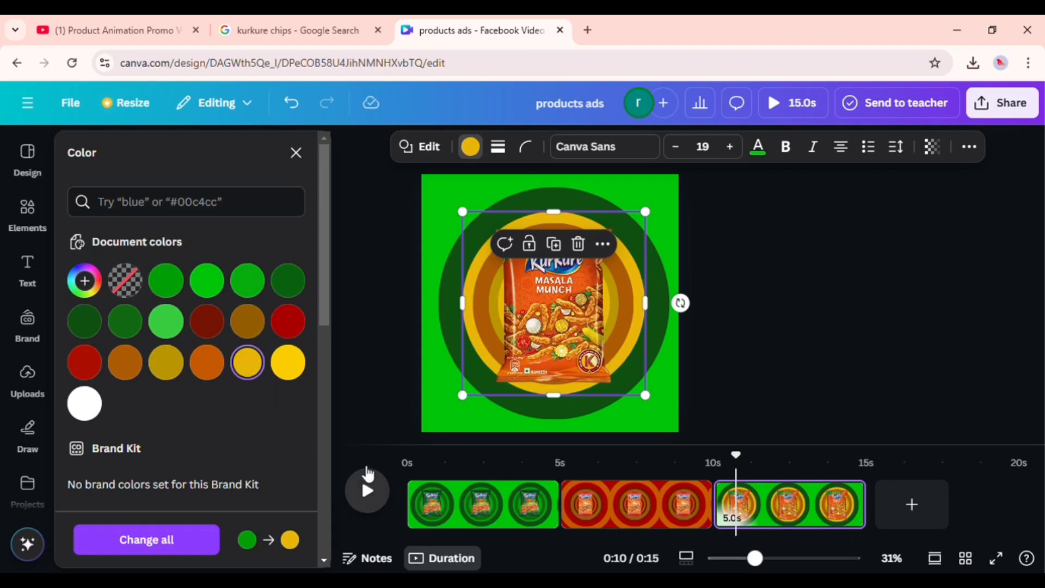
# Fill the very dark green ring on the third page with olive green #799D00.
pyautogui.click(968, 146)
pyautogui.click(918, 180)
pyautogui.click(201, 397)
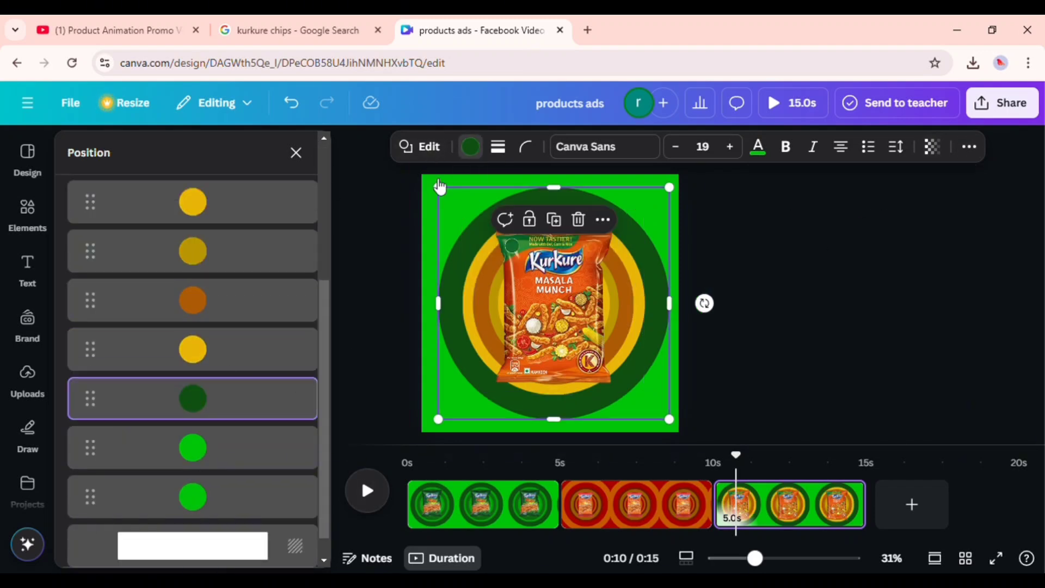
pyautogui.click(471, 146)
pyautogui.click(85, 280)
pyautogui.click(128, 450)
pyautogui.moveTo(253, 412); pyautogui.dragTo(308, 388)
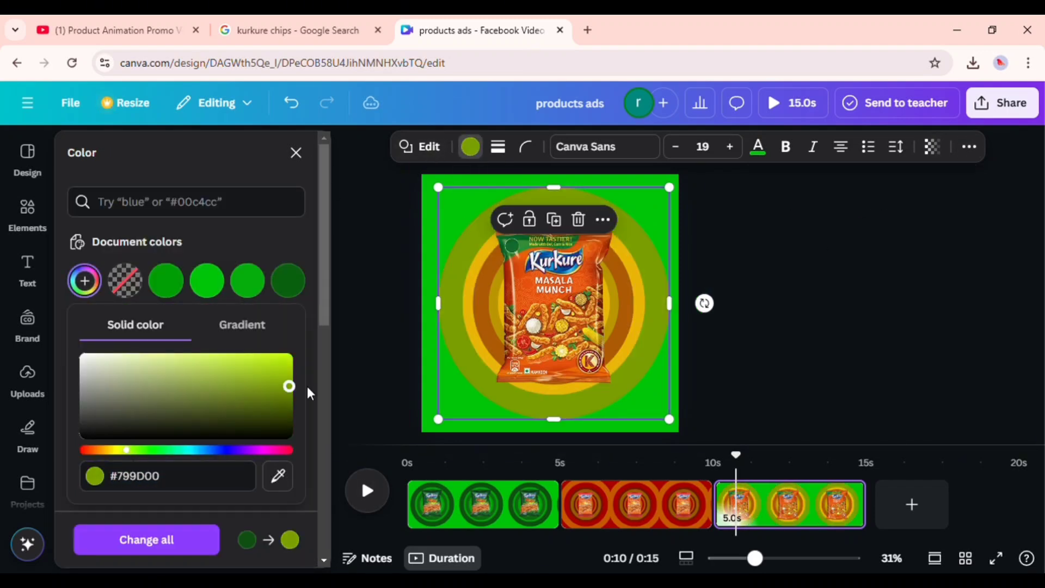
# Fill the large bright green circle just outside the olive ring on the third page with the document's dark yellow #B89603.
pyautogui.click(968, 147)
pyautogui.click(918, 179)
pyautogui.scroll(-4, 179, 386)
pyautogui.click(206, 443)
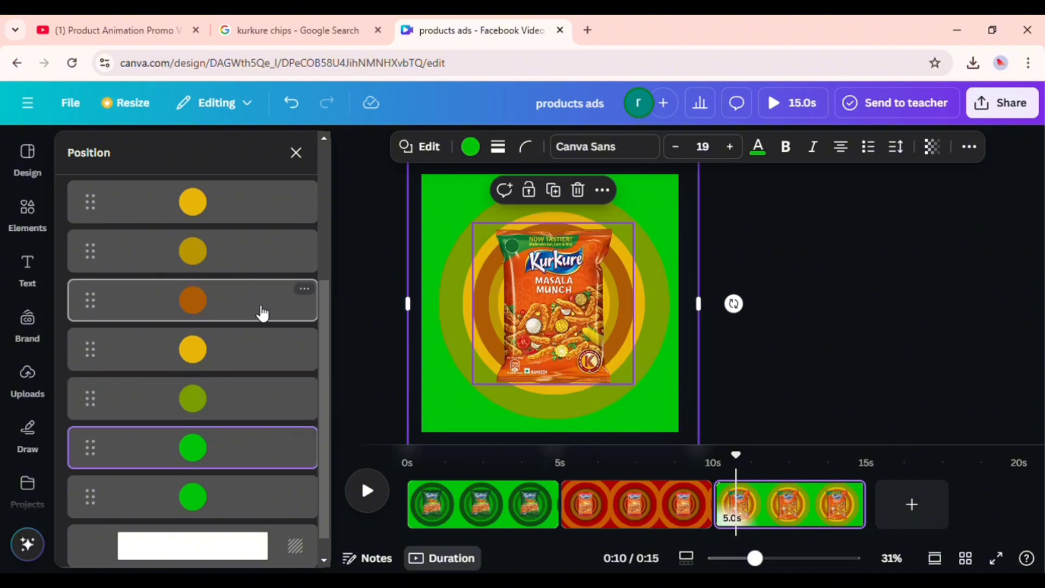
pyautogui.click(470, 147)
pyautogui.click(212, 366)
# Fill the outermost bright green circle on the third page with the document's golden yellow and play the video.
pyautogui.click(968, 147)
pyautogui.click(918, 179)
pyautogui.scroll(-4, 236, 322)
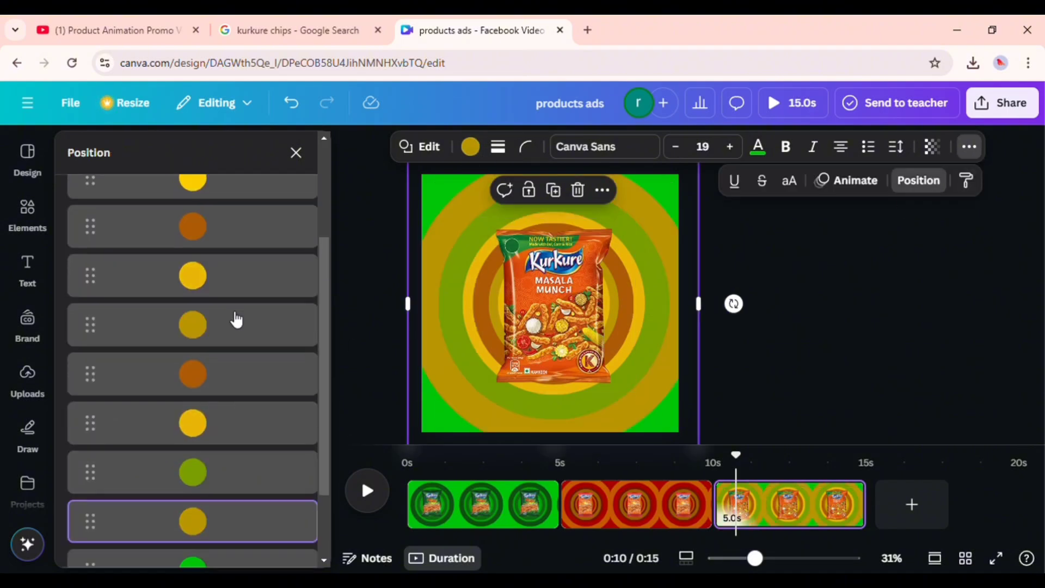
pyautogui.click(164, 469)
pyautogui.click(471, 146)
pyautogui.click(288, 362)
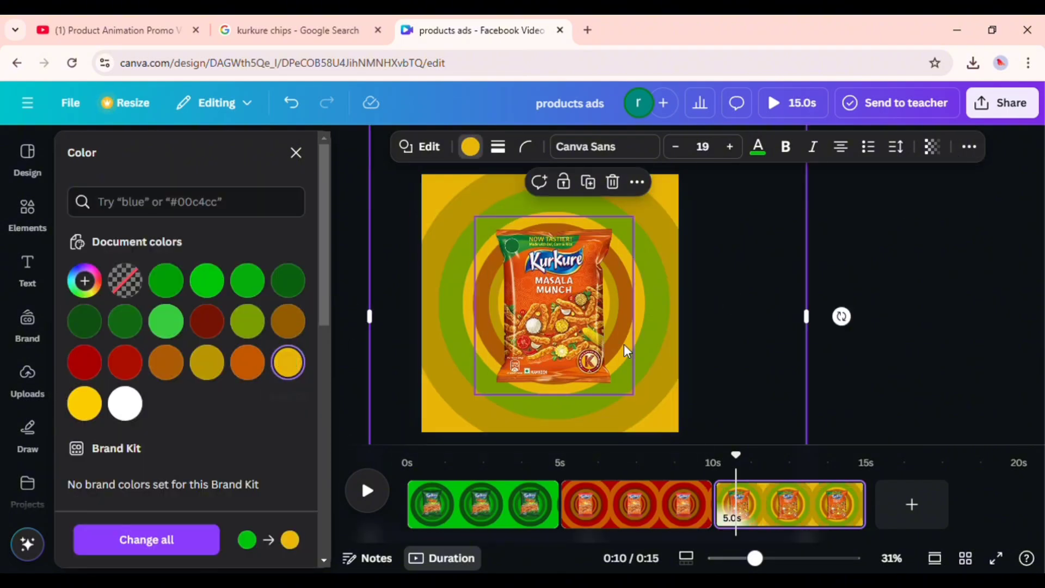
pyautogui.click(726, 375)
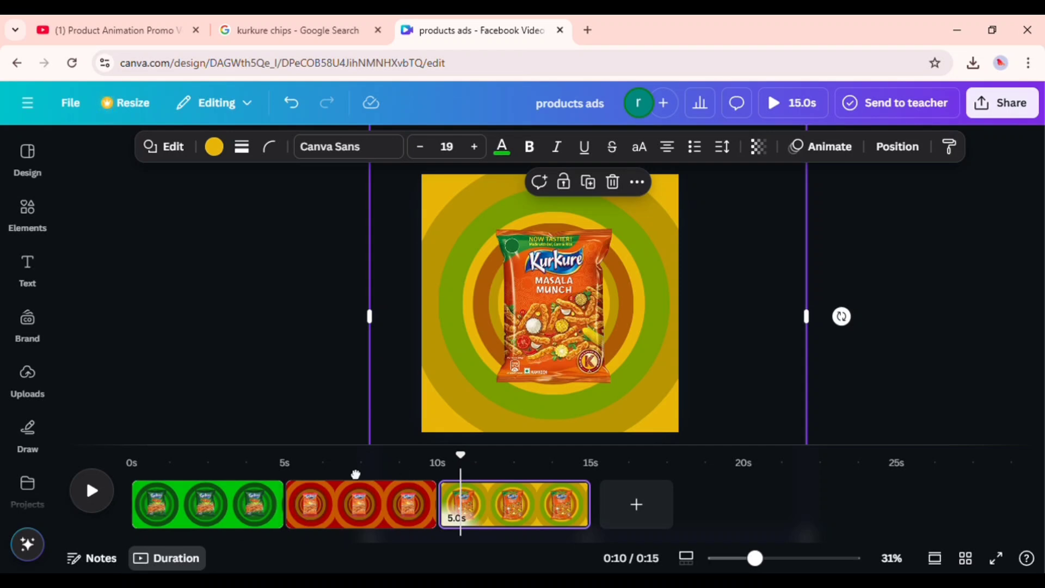
pyautogui.click(93, 492)
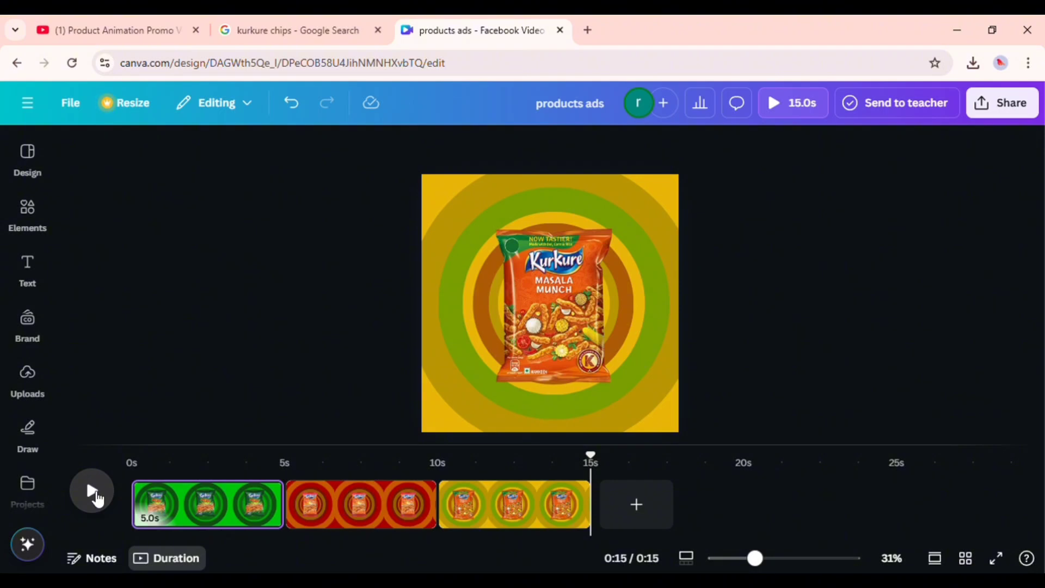
# Duplicate the third page and add the uploaded black Kurkure pack image with its background removed.
pyautogui.rightClick(561, 503)
pyautogui.click(634, 251)
pyautogui.click(27, 375)
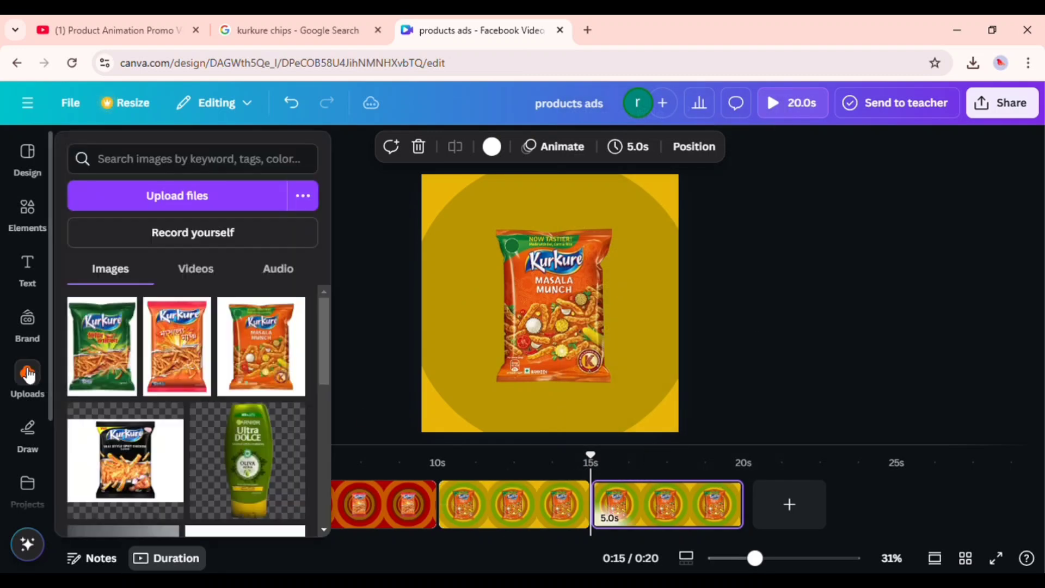
pyautogui.click(125, 454)
pyautogui.click(506, 146)
pyautogui.click(122, 327)
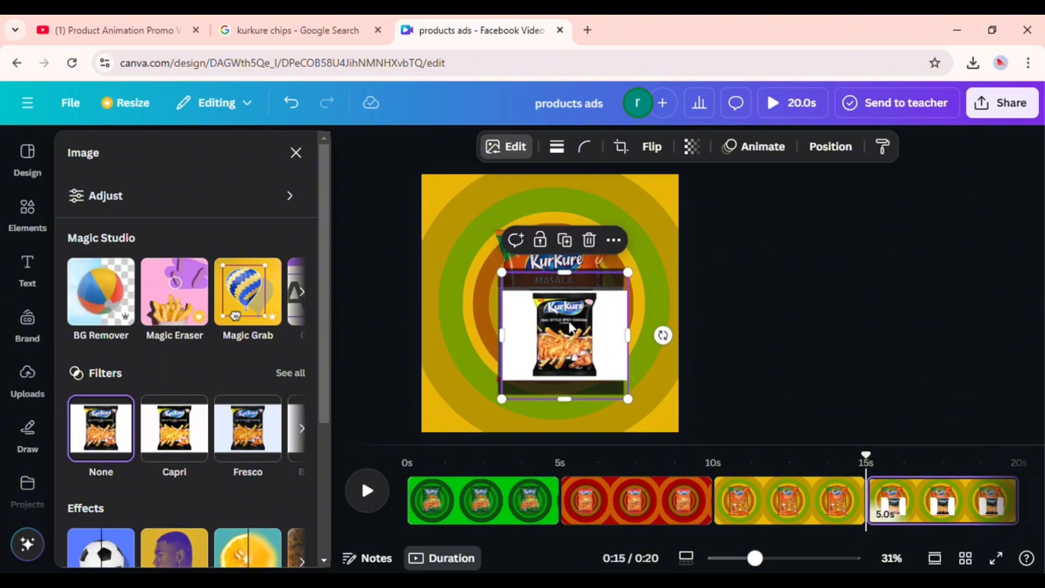
# Try to replace the Masala Munch pack on the duplicated page with the black pack, placed over the circles.
pyautogui.click(577, 185)
pyautogui.moveTo(597, 326); pyautogui.dragTo(584, 238)
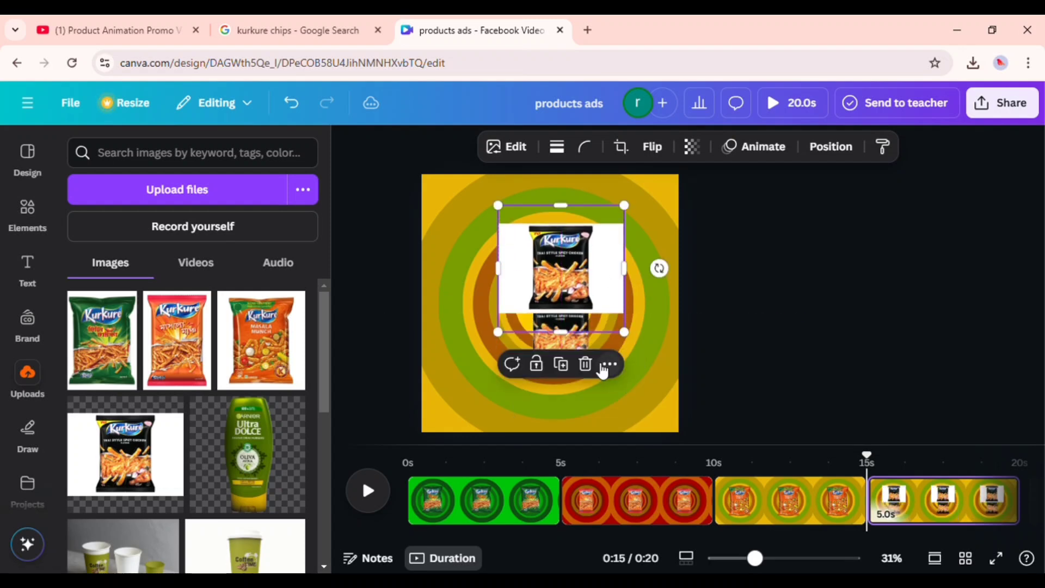
pyautogui.click(586, 364)
pyautogui.moveTo(565, 344); pyautogui.dragTo(552, 310)
pyautogui.moveTo(612, 361); pyautogui.dragTo(591, 335)
# Cut the black pack from the duplicated page and delete that fourth page.
pyautogui.hotkey('ctrl', 'x')
pyautogui.click(899, 518)
pyautogui.rightClick(991, 500)
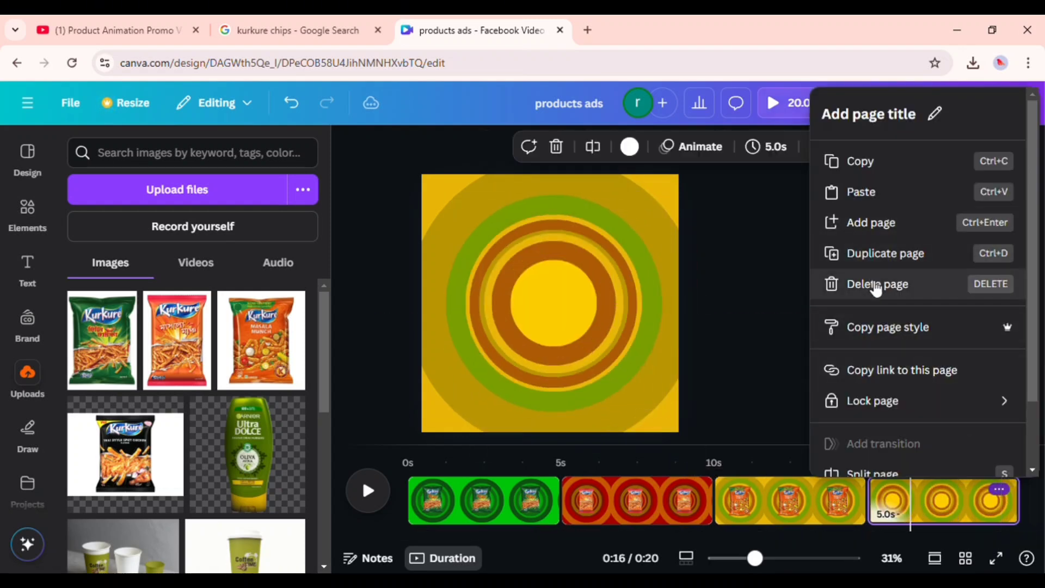
pyautogui.click(870, 282)
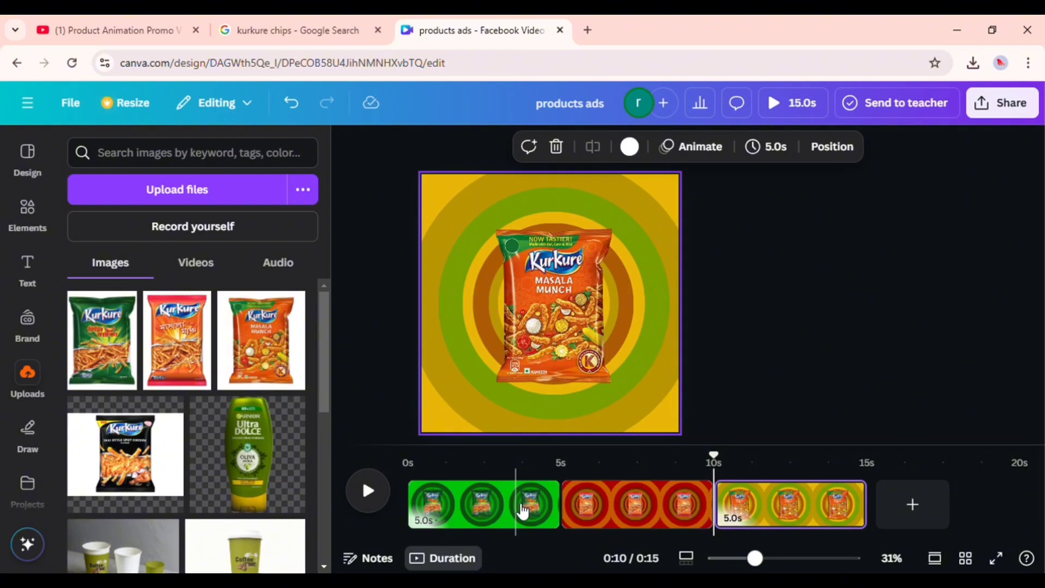
# Add Circle Wipe transitions between the first and second pages and between the second and third pages.
pyautogui.click(559, 505)
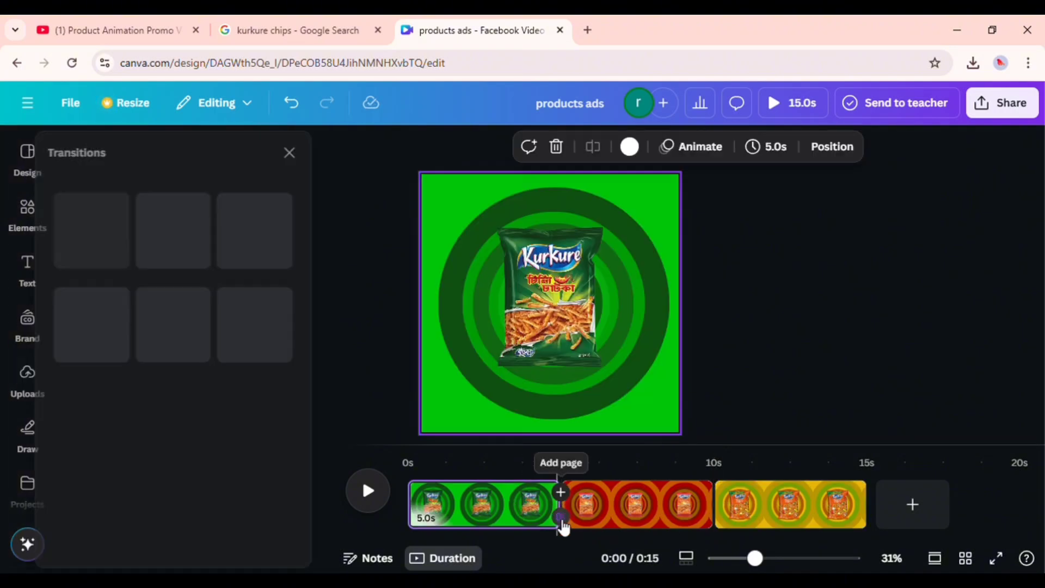
pyautogui.click(94, 342)
pyautogui.click(698, 505)
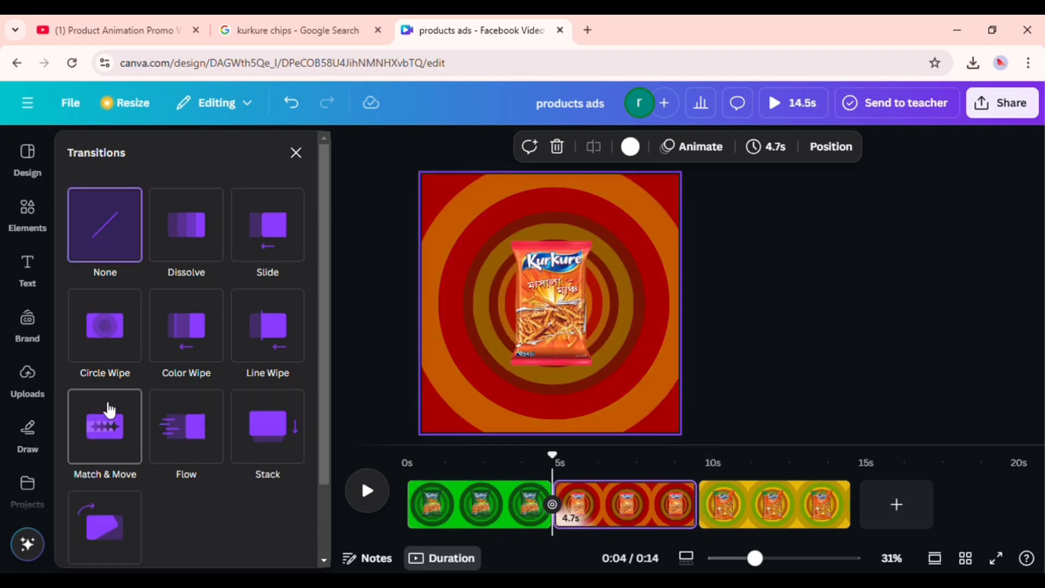
pyautogui.click(104, 326)
pyautogui.click(367, 489)
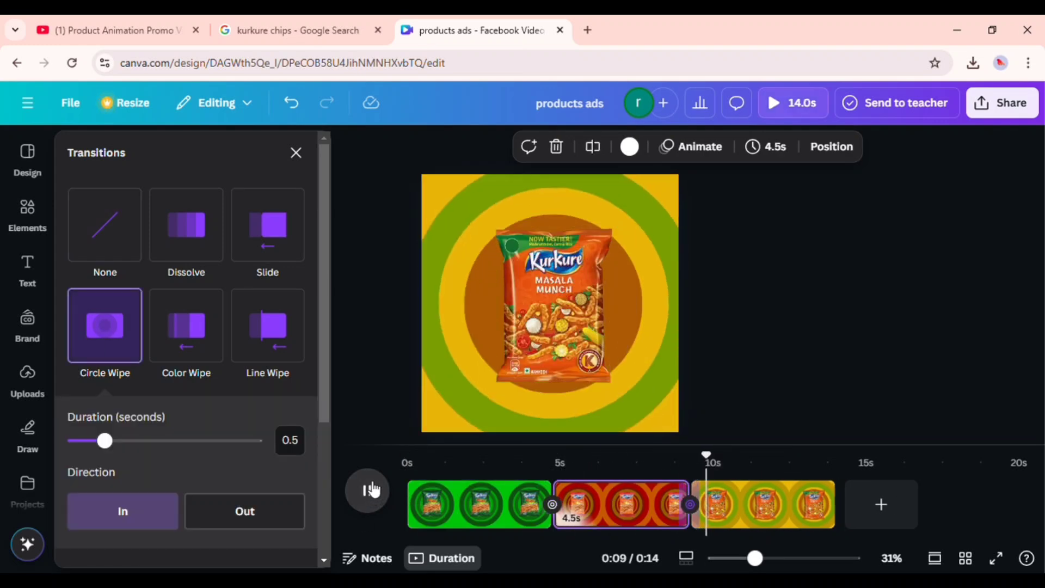
# Set the direction of the Circle Wipe transition between the second and third pages to Out.
pyautogui.scroll(-4, 267, 440)
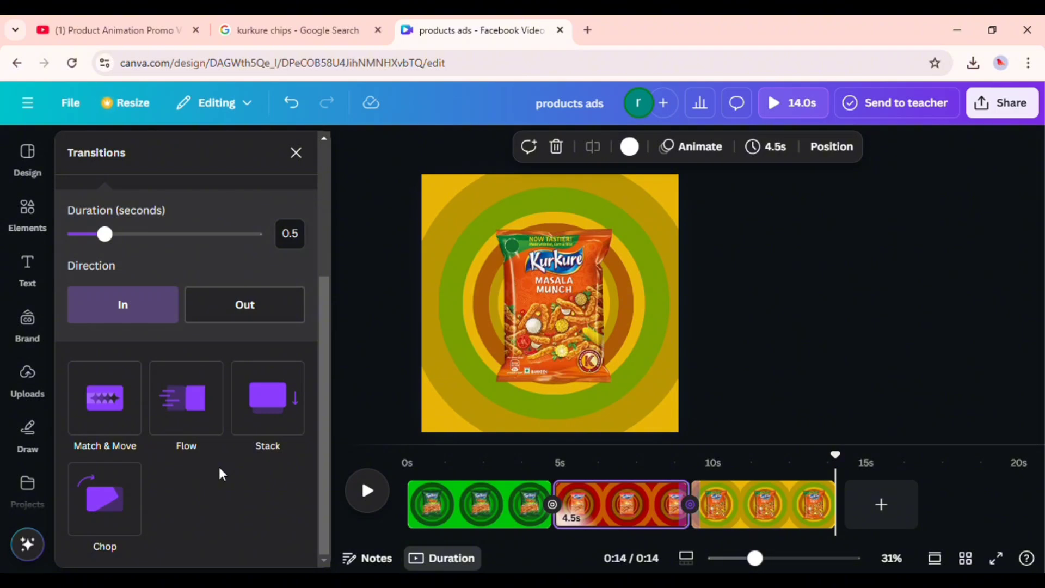
pyautogui.click(256, 305)
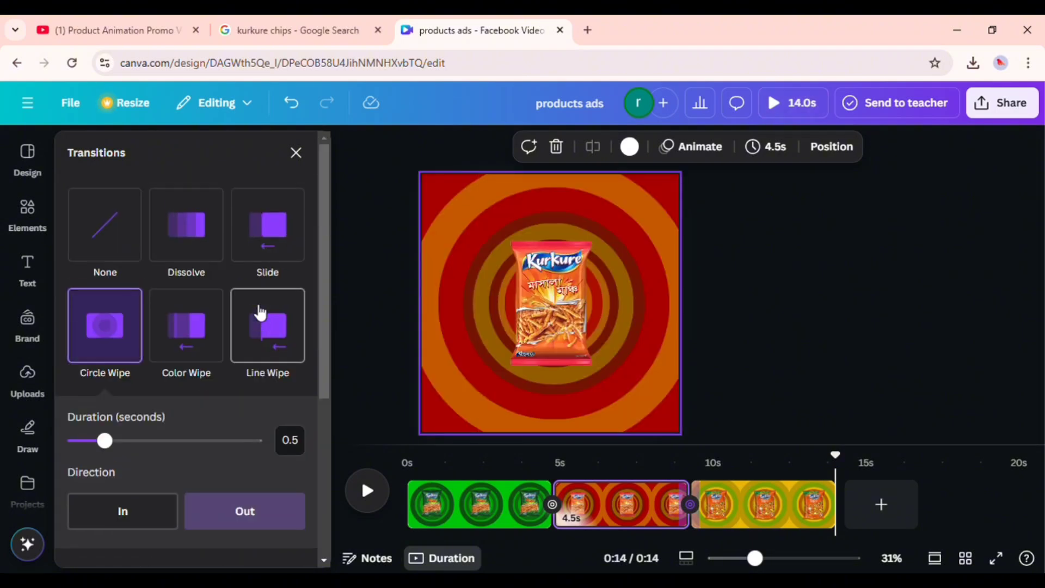
pyautogui.click(539, 449)
# Apply the Pop page animation to the third page.
pyautogui.click(626, 492)
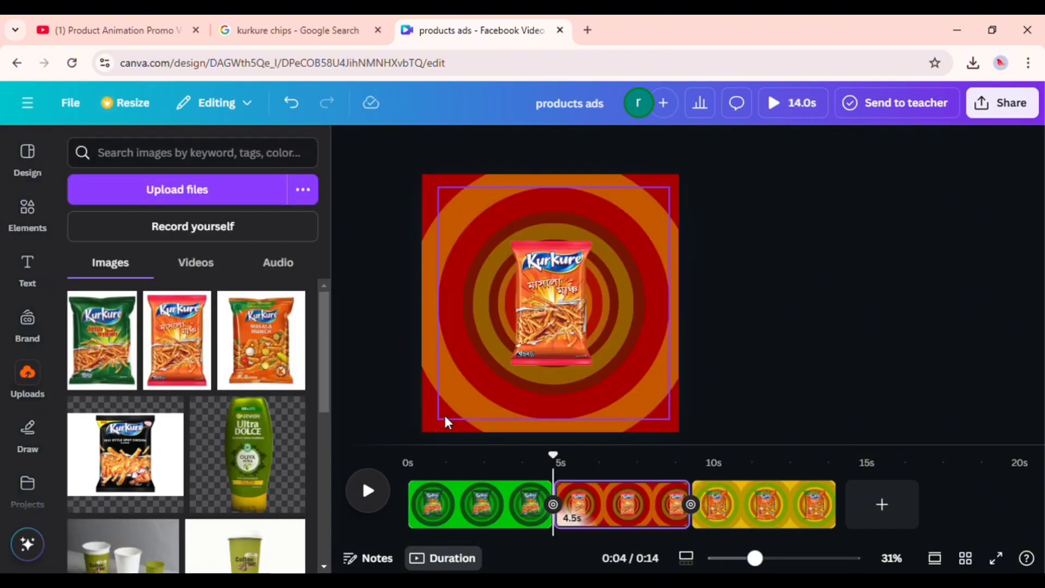
pyautogui.click(766, 503)
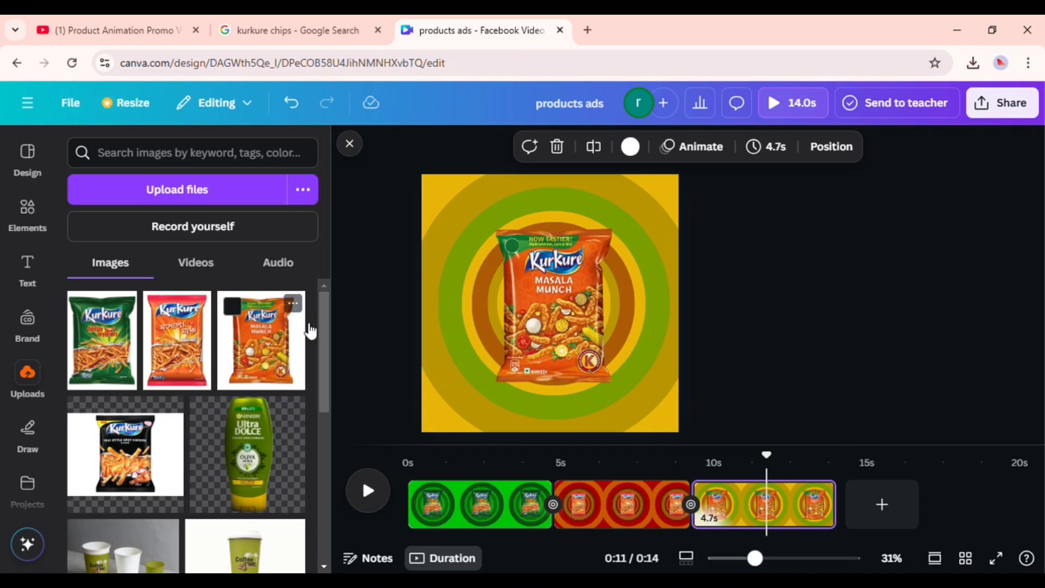
pyautogui.click(694, 147)
pyautogui.scroll(-3, 174, 409)
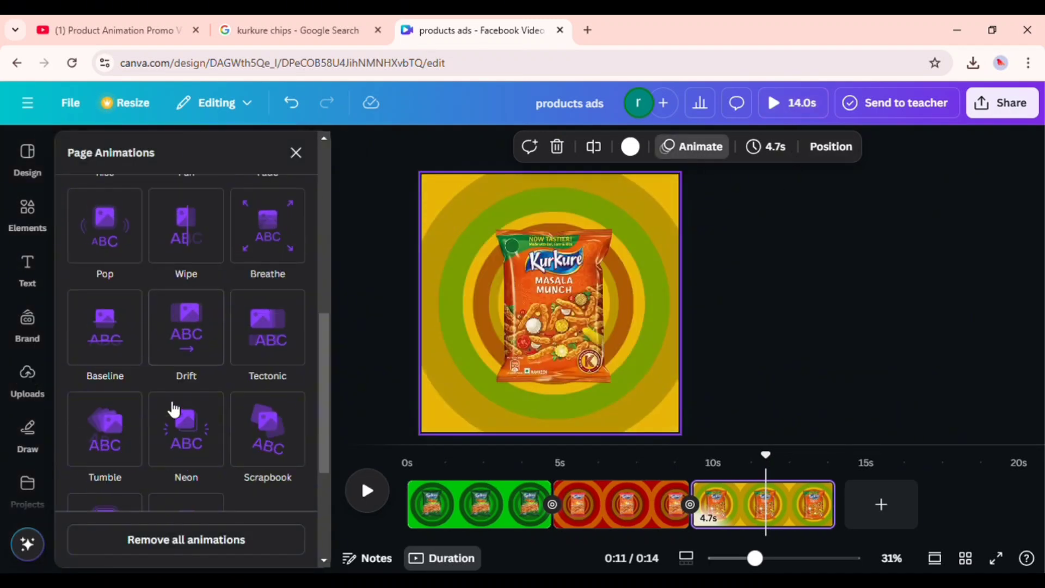
pyautogui.click(104, 225)
# Apply the Pop page animation to the second page.
pyautogui.click(606, 504)
pyautogui.scroll(-2, 109, 397)
pyautogui.scroll(3, 124, 457)
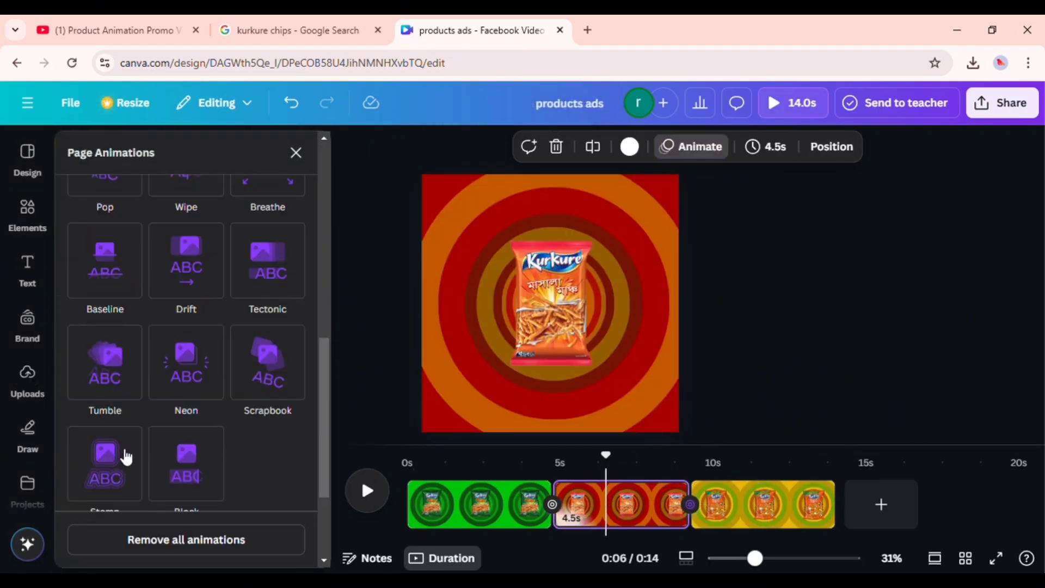
pyautogui.click(99, 247)
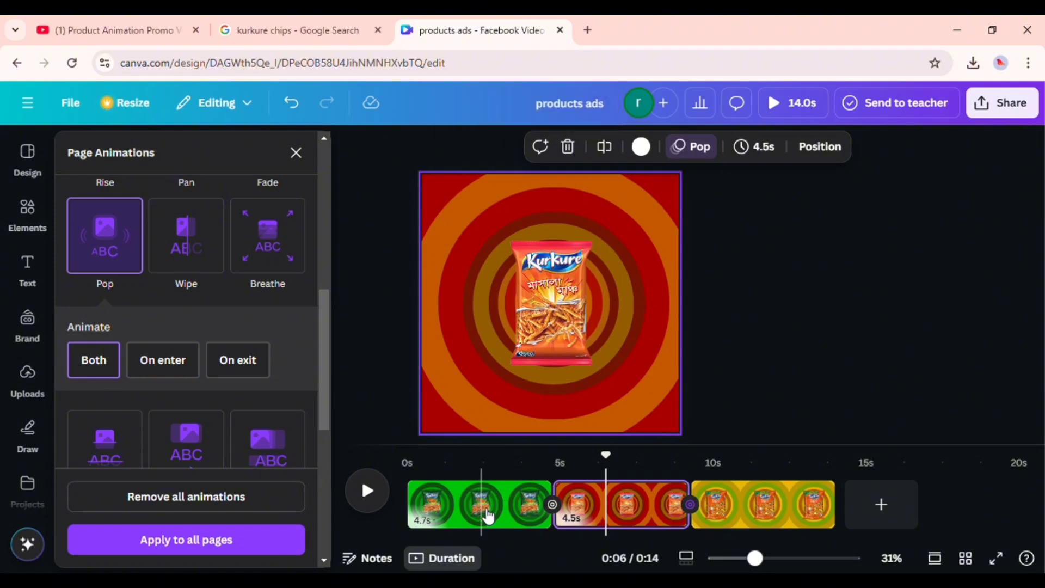
# Apply the Circle Wipe transition with direction Out to all pages and play the video.
pyautogui.click(691, 505)
pyautogui.click(235, 540)
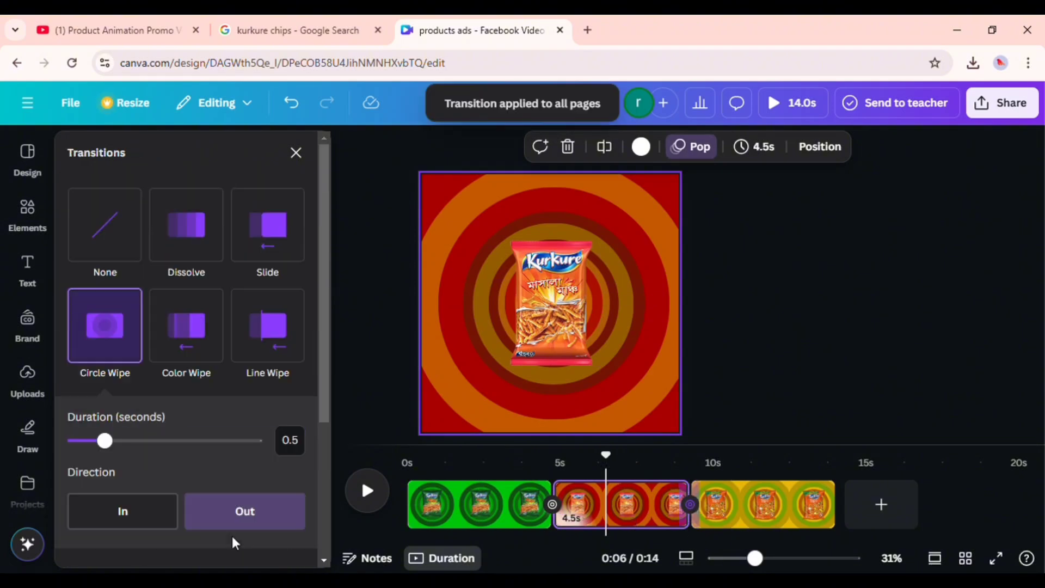
pyautogui.click(367, 491)
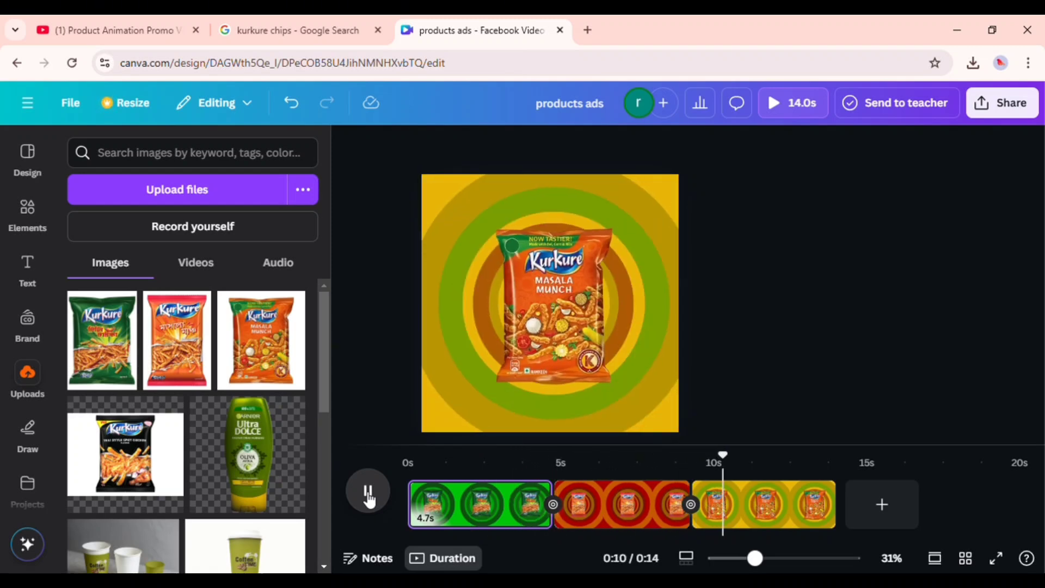
pyautogui.click(368, 490)
# Enlarge the chips packs on the second and third pages and centre them over their circles.
pyautogui.click(615, 504)
pyautogui.click(603, 370)
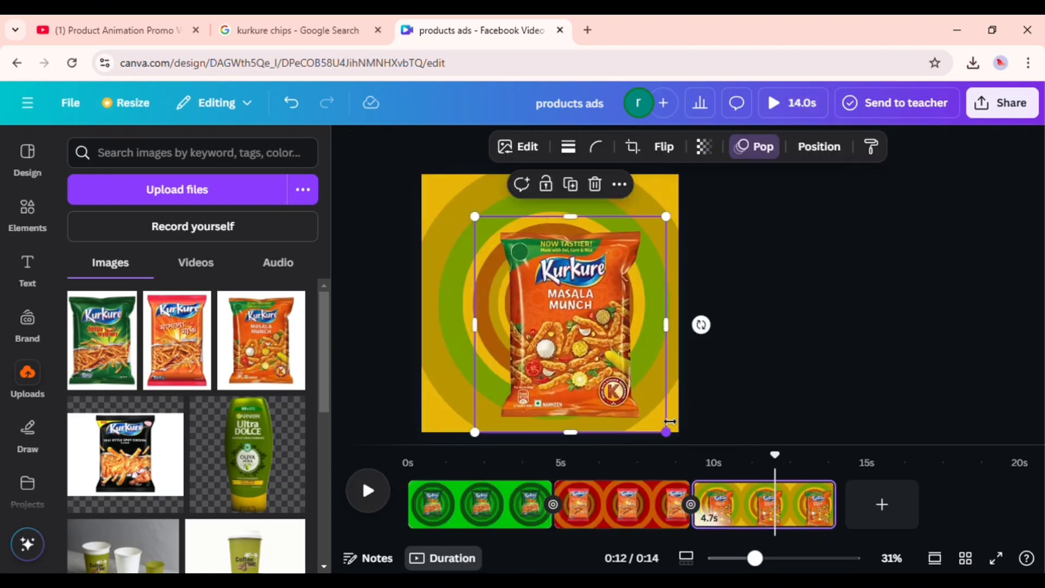
pyautogui.moveTo(597, 356); pyautogui.dragTo(598, 337)
# Enlarge the green chips pack on the first page, centre it over the circles and play the video.
pyautogui.click(498, 503)
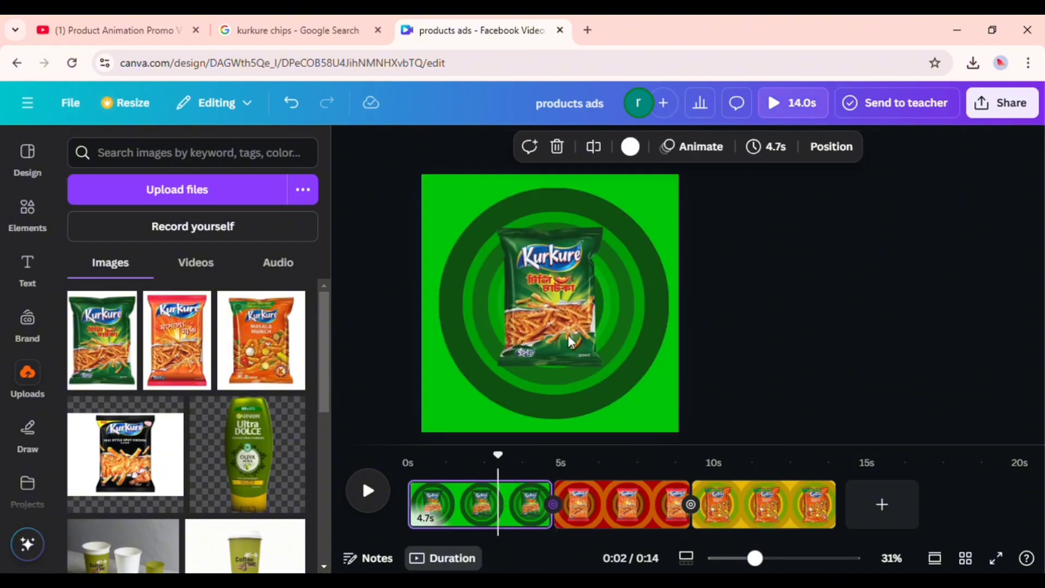
pyautogui.click(574, 327)
pyautogui.moveTo(605, 376); pyautogui.dragTo(649, 423)
pyautogui.moveTo(606, 357); pyautogui.dragTo(589, 335)
pyautogui.click(369, 491)
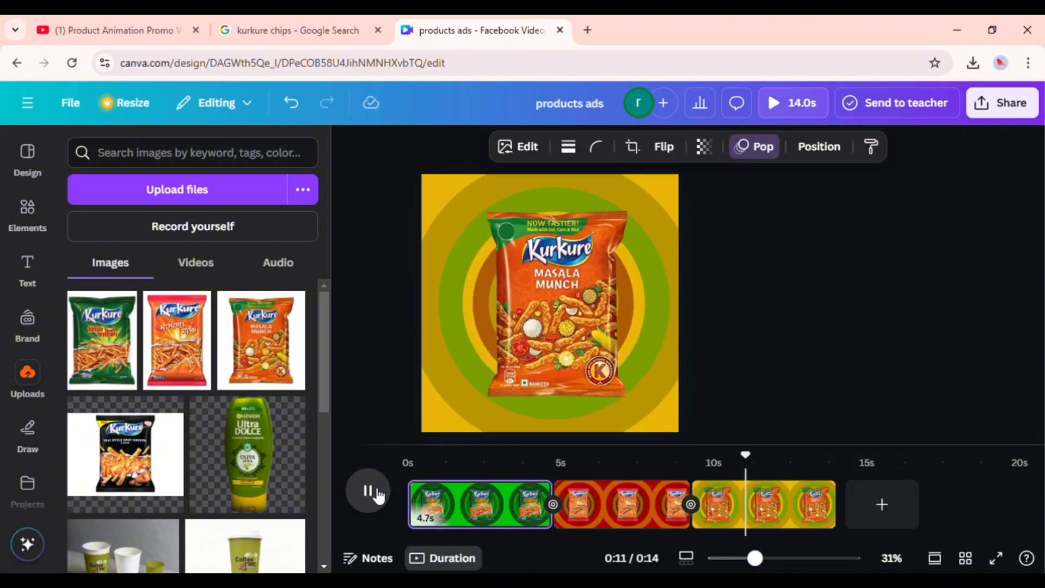
pyautogui.click(380, 495)
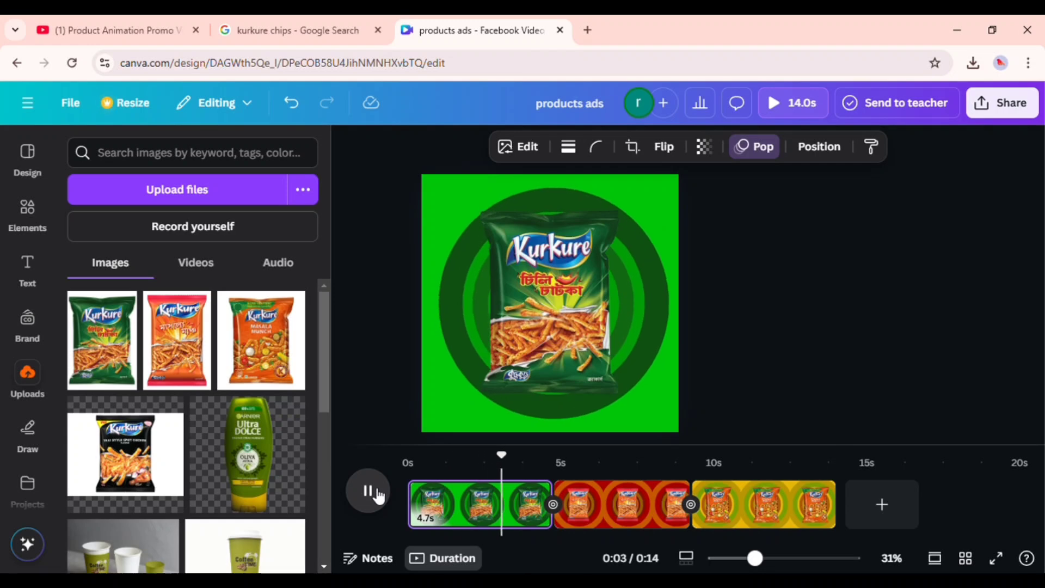
# Shift the green pack on the first page slightly up and to the right, and play the video.
pyautogui.click(488, 501)
pyautogui.click(550, 328)
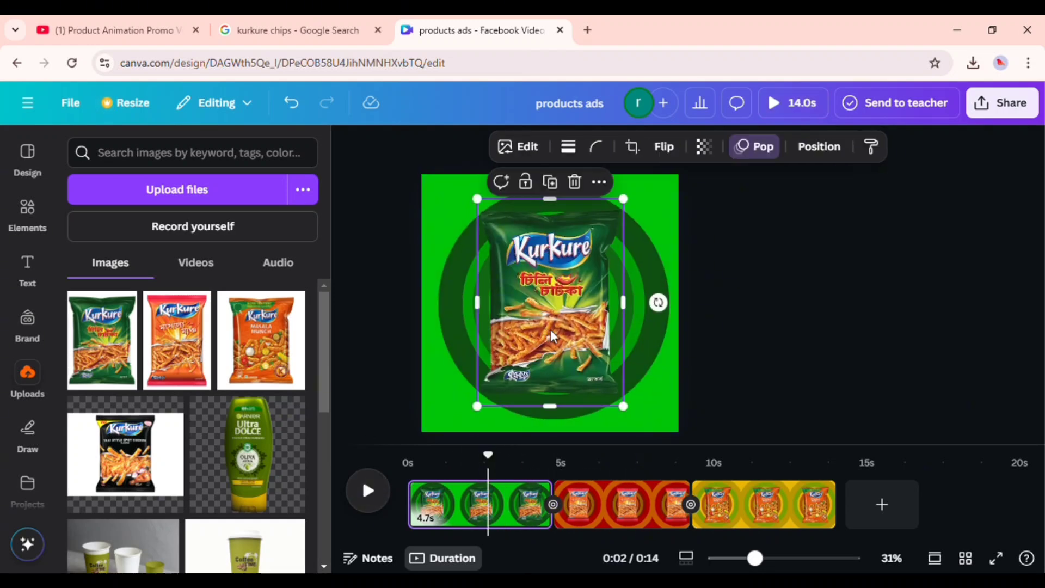
pyautogui.click(727, 282)
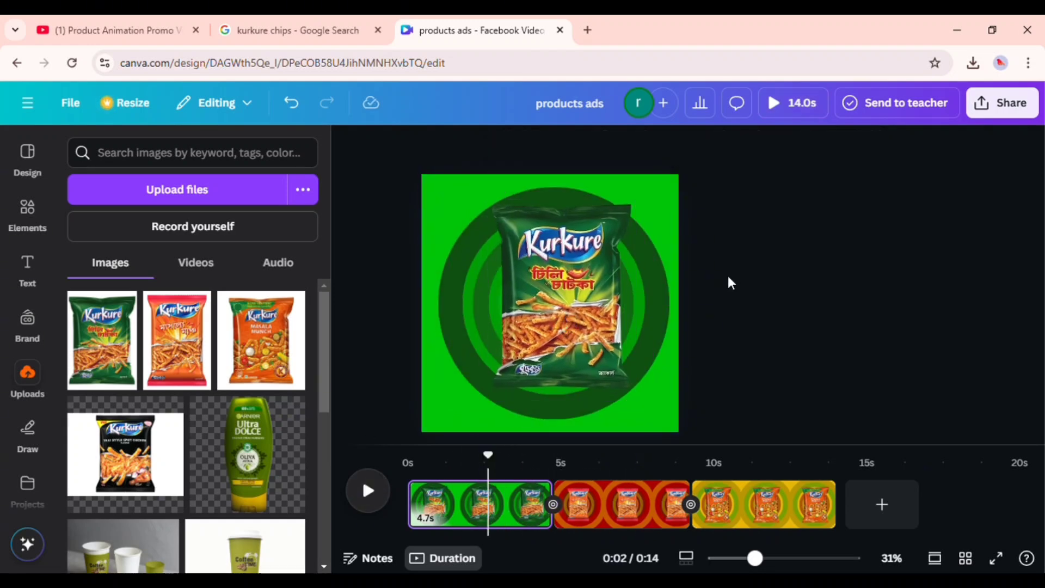
pyautogui.click(383, 497)
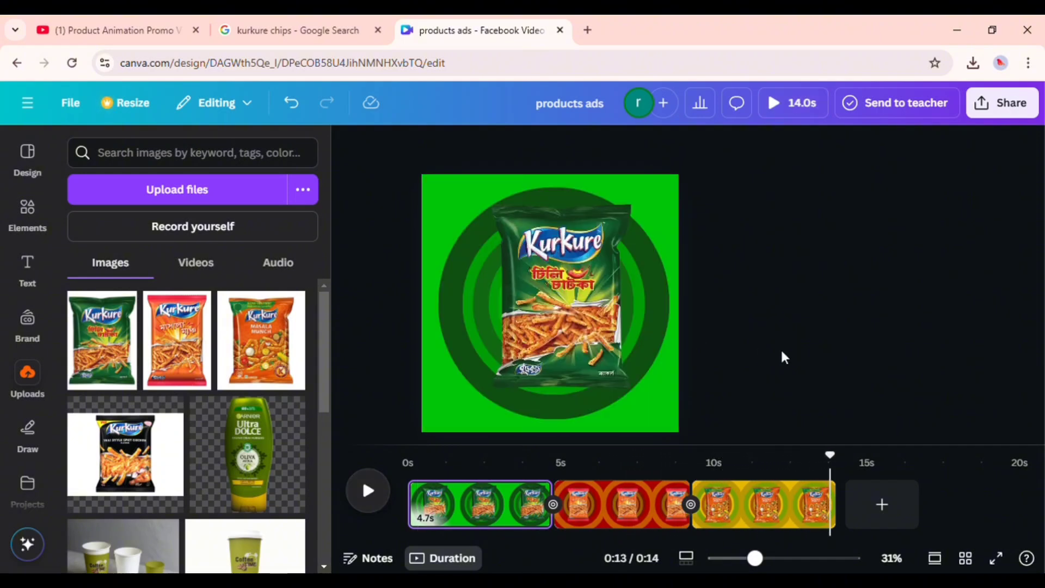
# Switch the timeline to page thumbnails and play the video there.
pyautogui.click(349, 144)
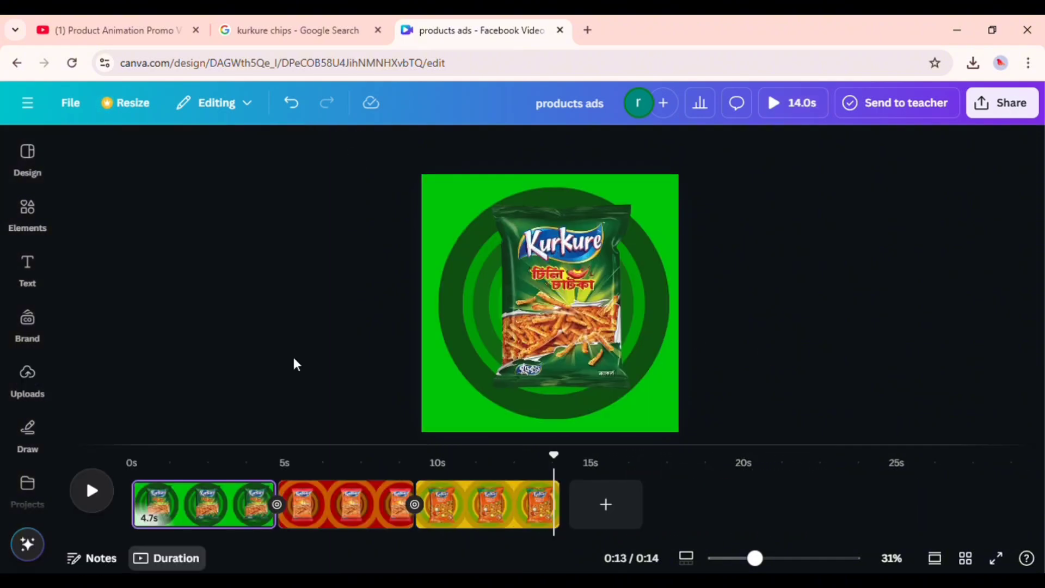
pyautogui.click(158, 559)
pyautogui.click(420, 505)
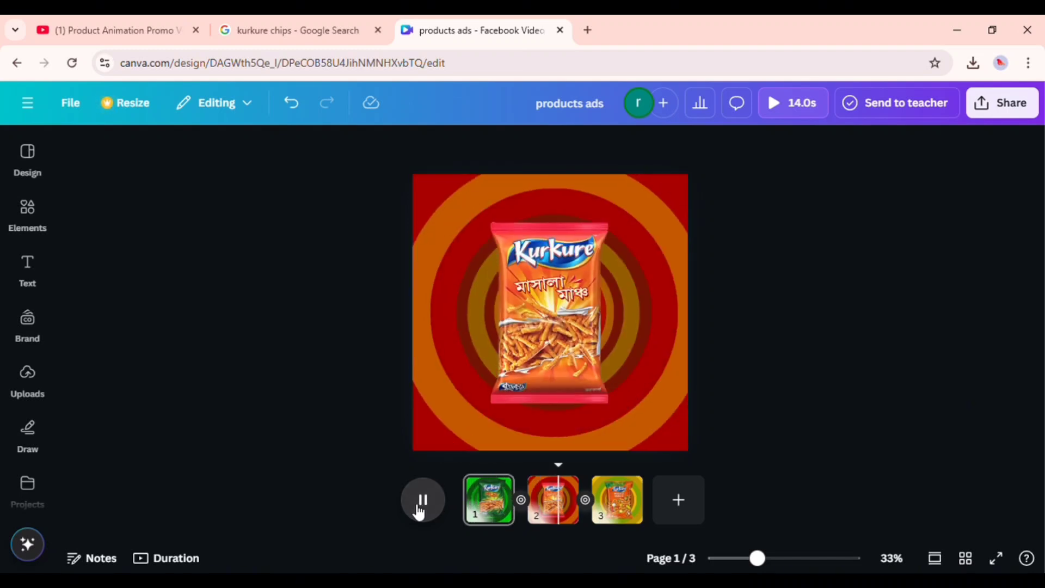
pyautogui.rightClick(566, 503)
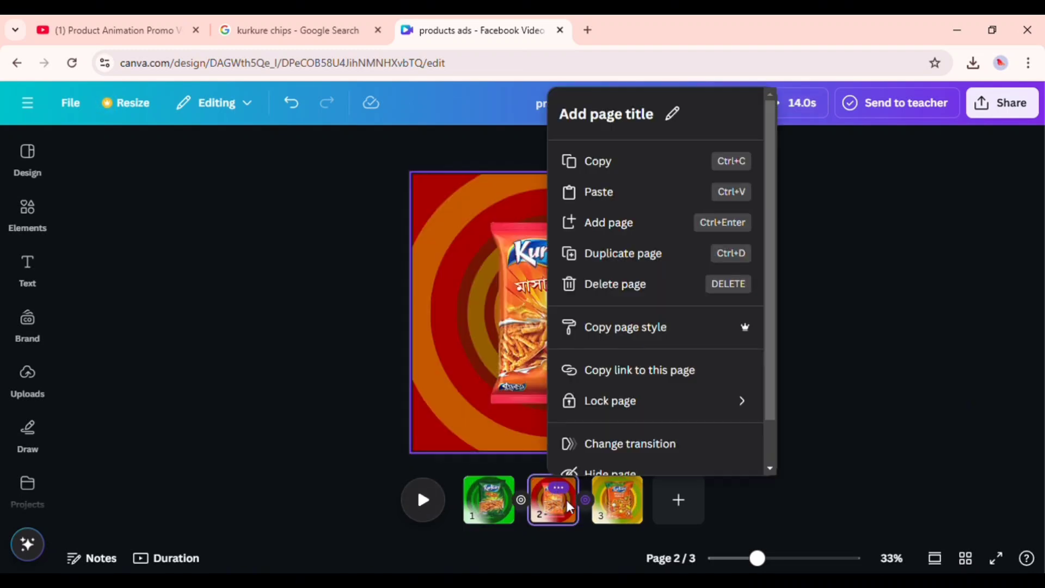
pyautogui.click(495, 516)
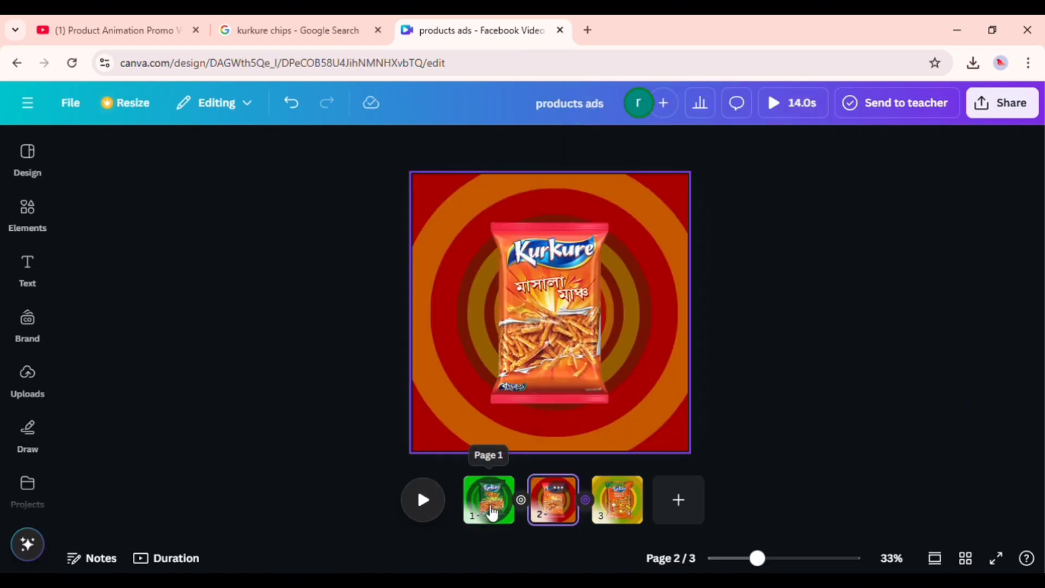
# Shorten all three pages in the duration timeline, the first to 3.6 s and the third to 3.3 s, and preview playback.
pyautogui.click(188, 561)
pyautogui.moveTo(273, 503); pyautogui.dragTo(255, 517)
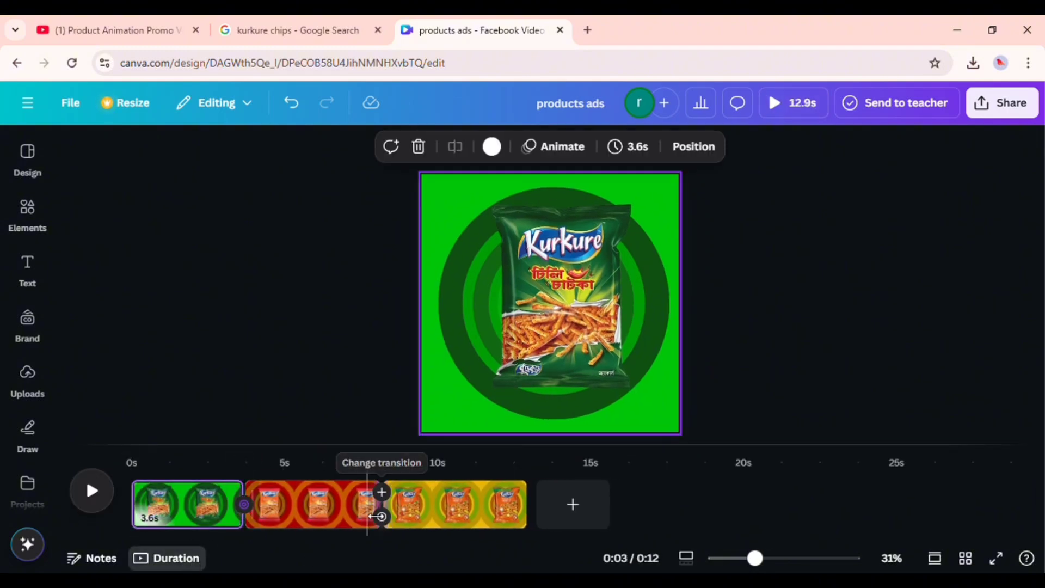
pyautogui.moveTo(378, 507); pyautogui.dragTo(341, 505)
pyautogui.moveTo(482, 506); pyautogui.dragTo(443, 507)
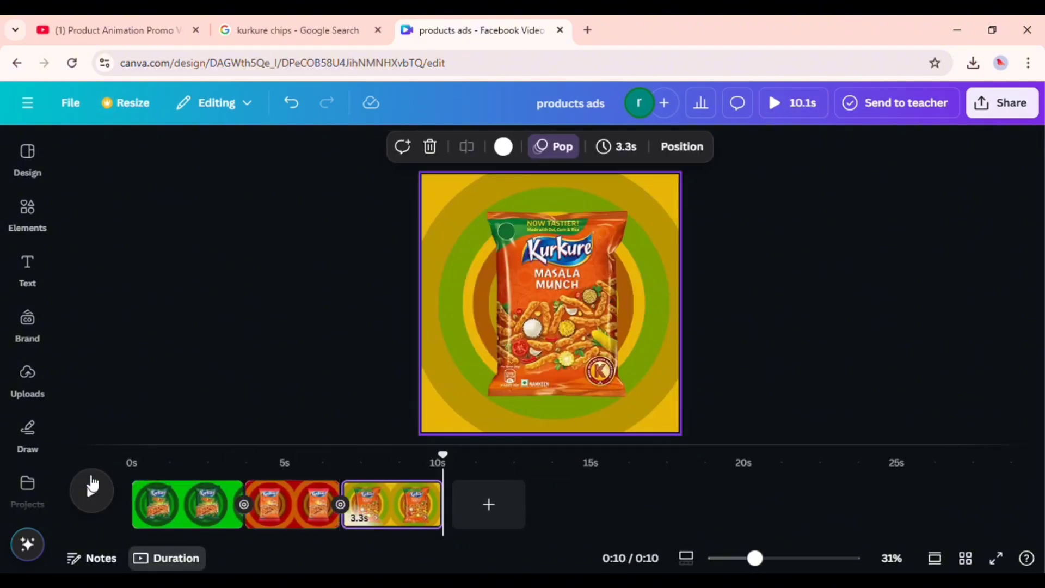
pyautogui.click(91, 490)
pyautogui.click(94, 491)
# Recentre the green pack over the circles on the first page and play the shortened video.
pyautogui.click(170, 503)
pyautogui.click(570, 336)
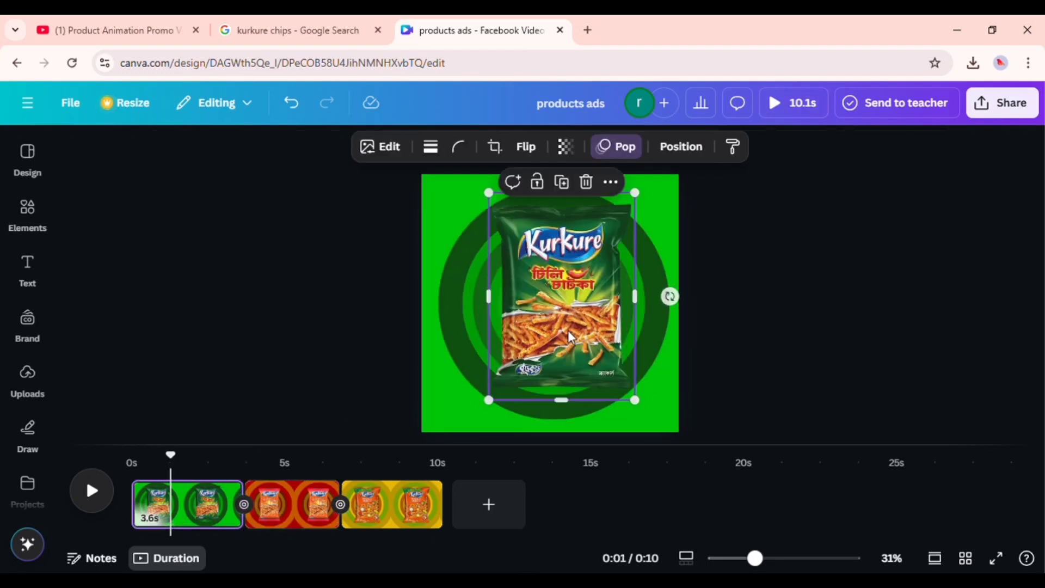
pyautogui.click(109, 493)
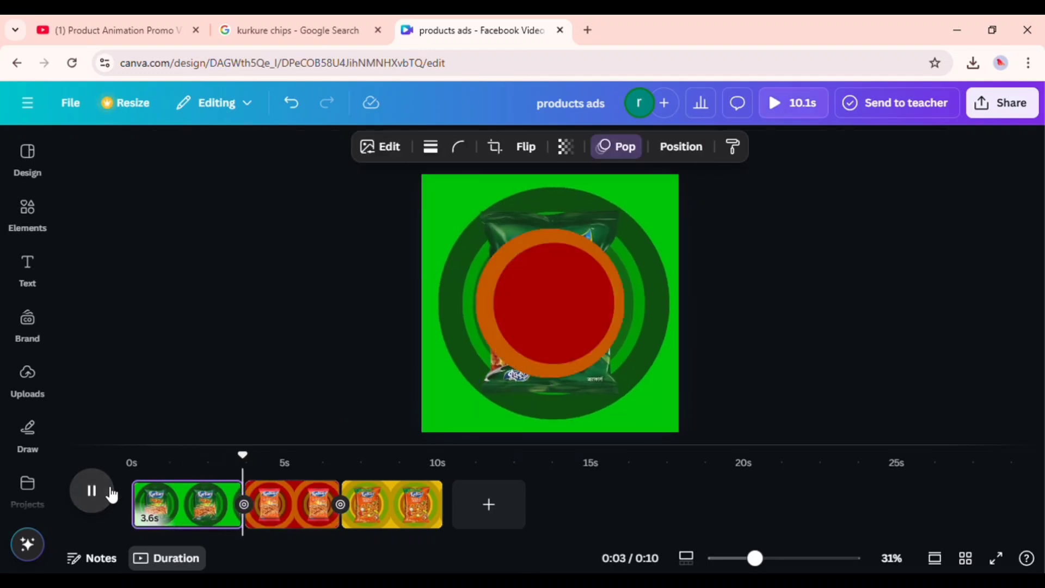